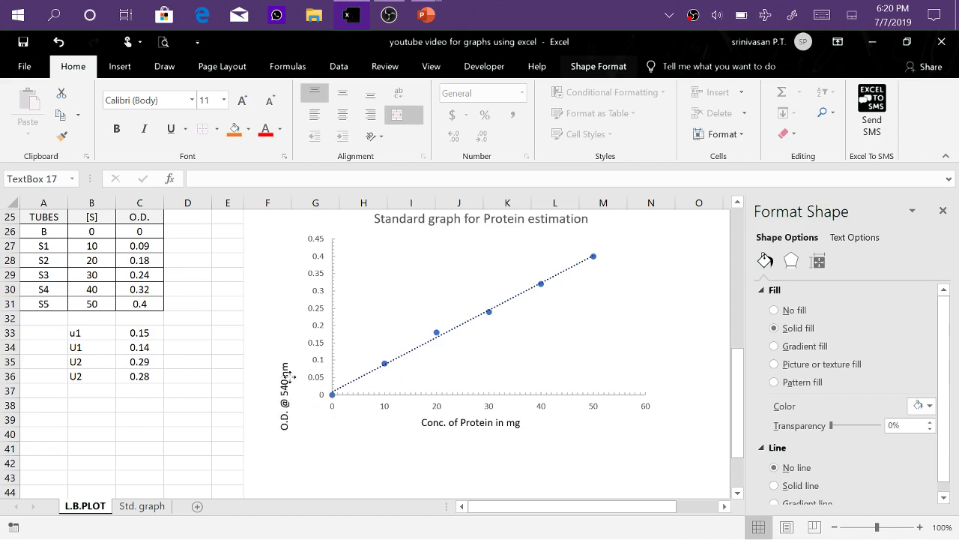
# - Add minor gridlines to both the horizontal and vertical axes of the Standard graph for Protein estimation chart
pyautogui.click(372, 454)
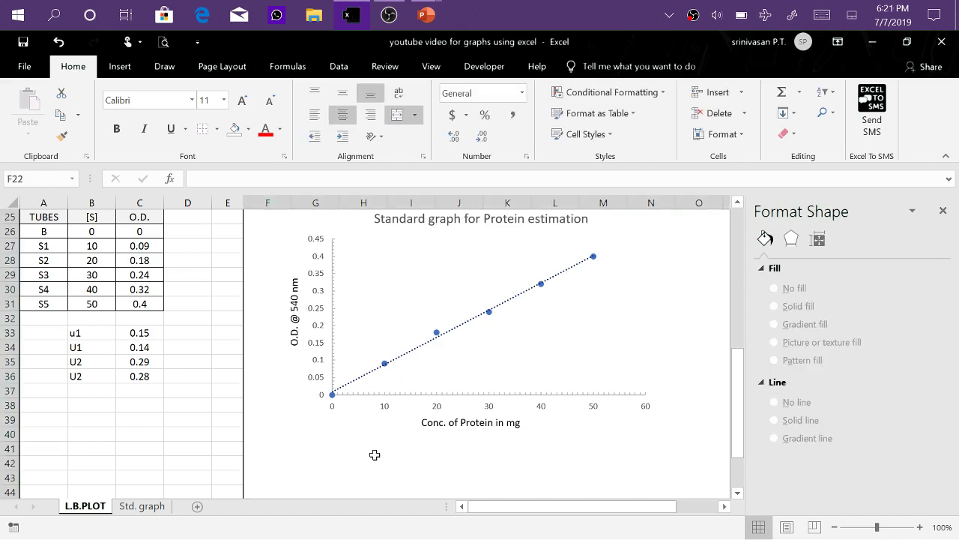
pyautogui.click(440, 402)
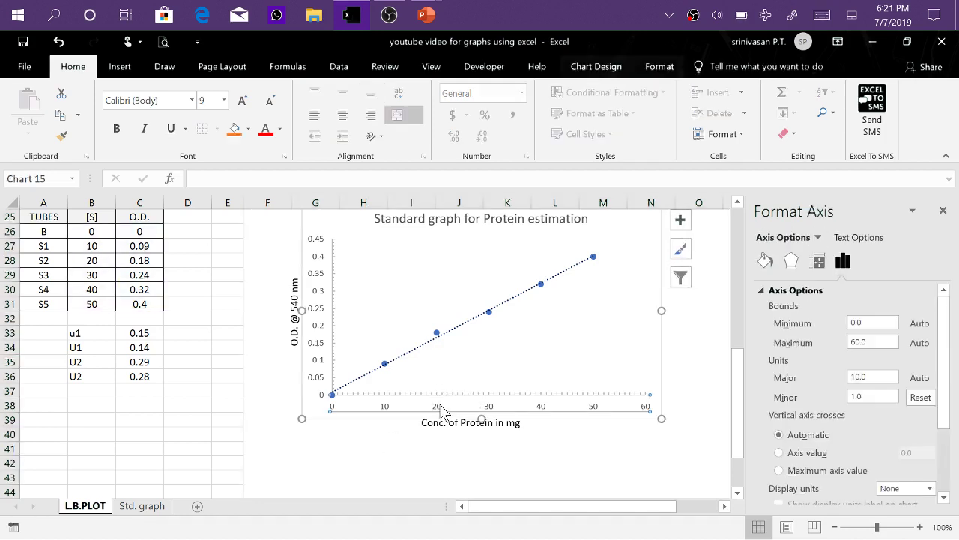
pyautogui.rightClick(441, 410)
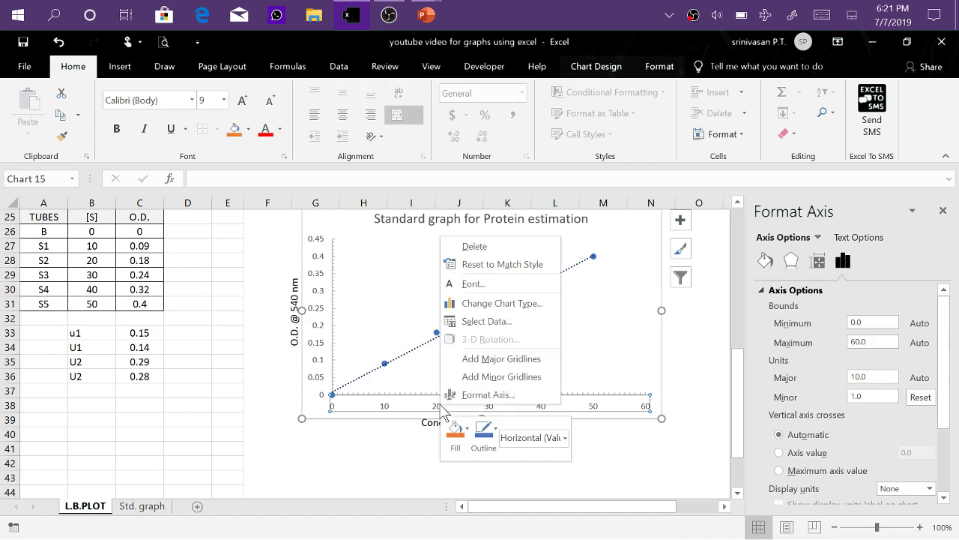
pyautogui.click(485, 377)
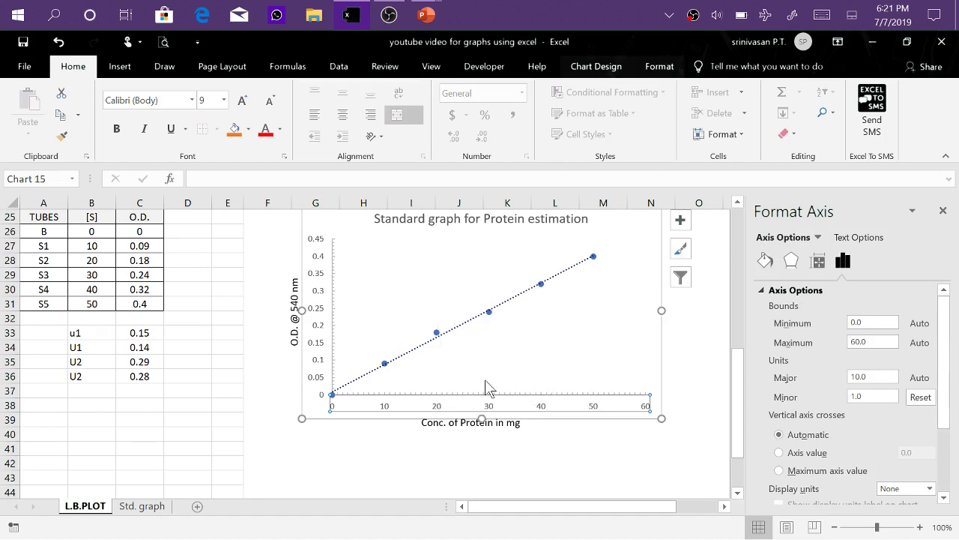
pyautogui.rightClick(324, 344)
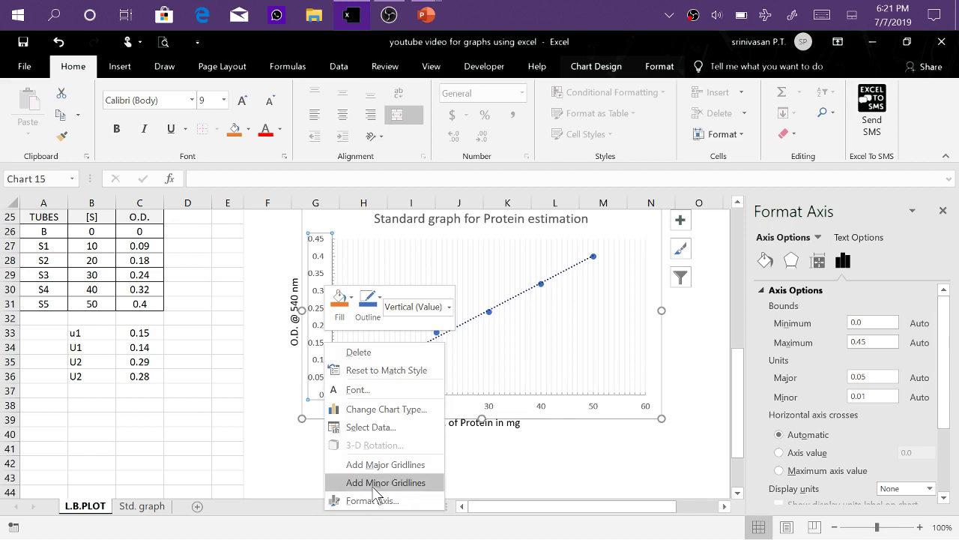
pyautogui.click(372, 484)
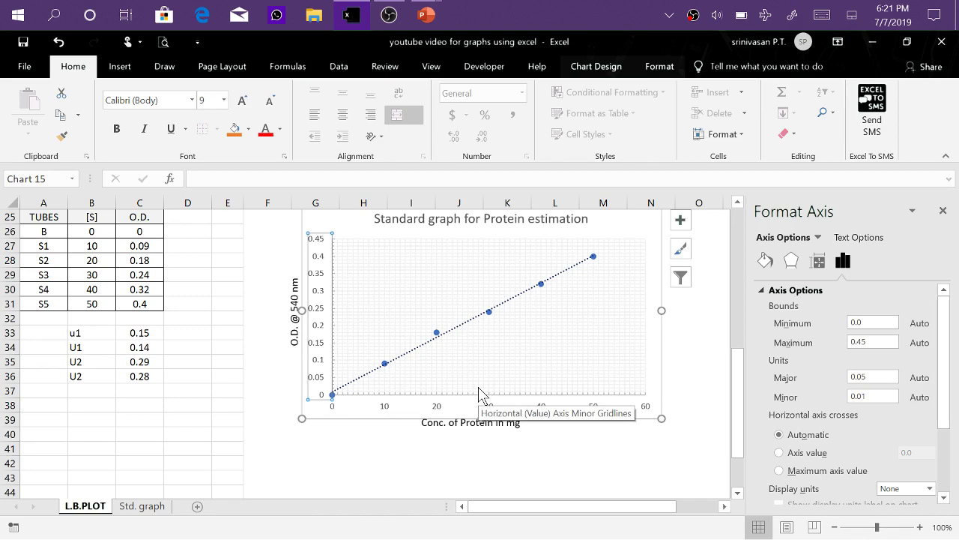
pyautogui.click(443, 476)
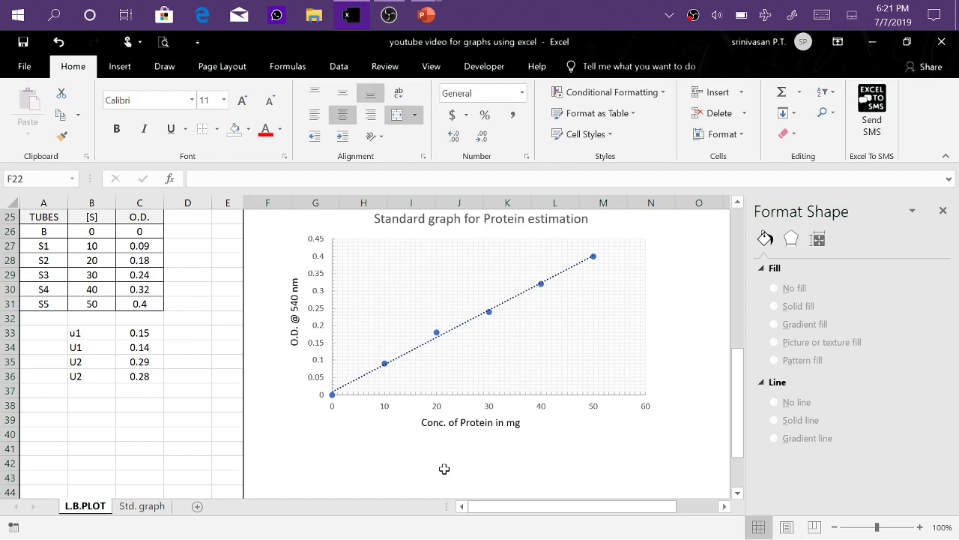
# - Try to recolour the chart's vertical minor gridlines with a solid dark colour
pyautogui.click(392, 307)
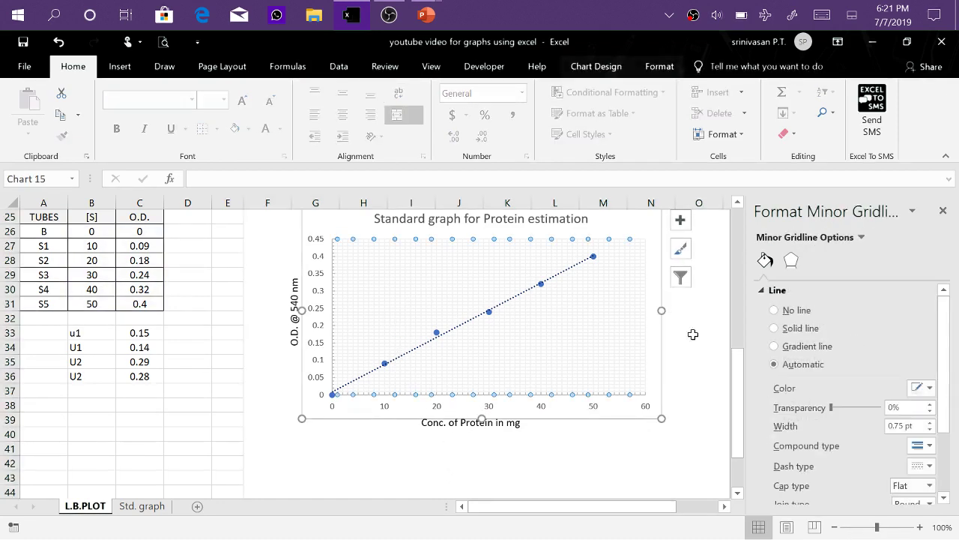
pyautogui.click(930, 388)
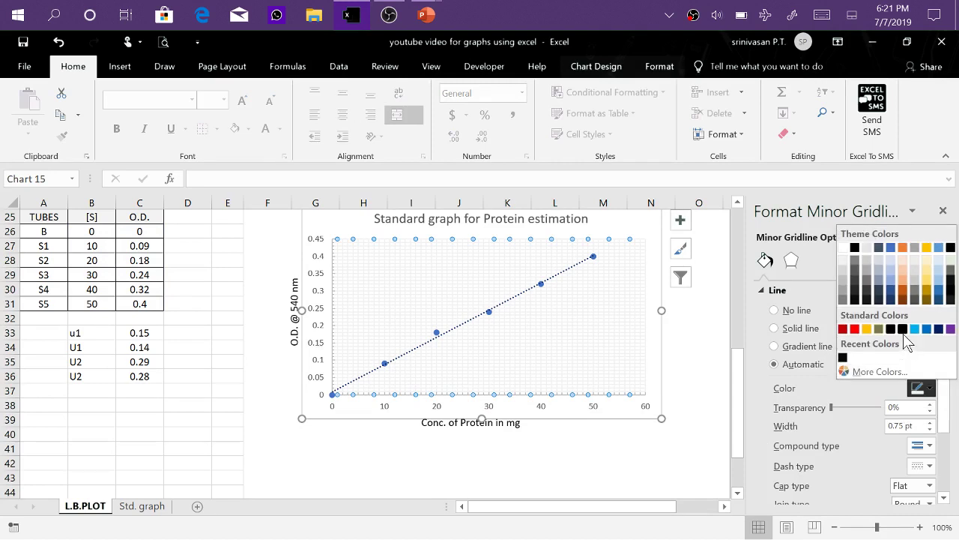
pyautogui.click(948, 297)
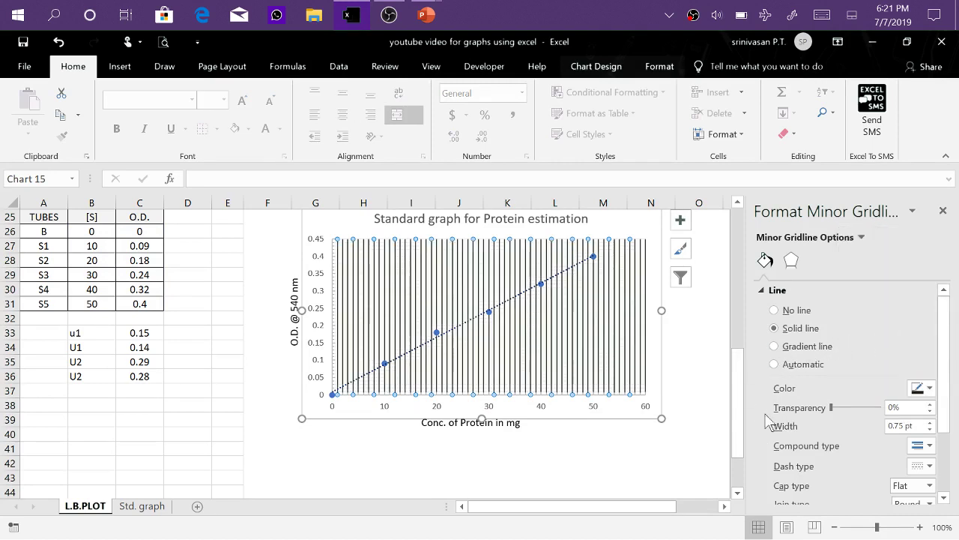
pyautogui.click(930, 388)
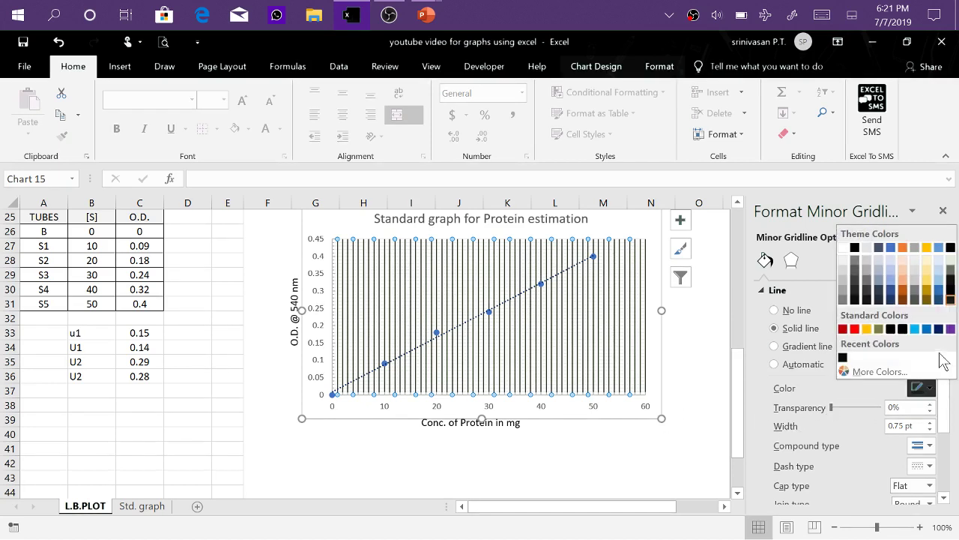
pyautogui.click(953, 298)
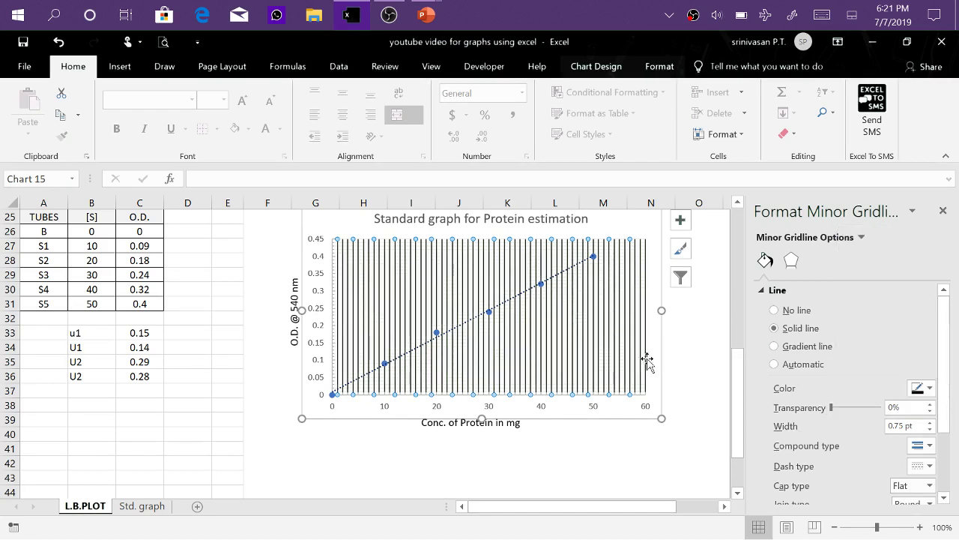
pyautogui.click(335, 304)
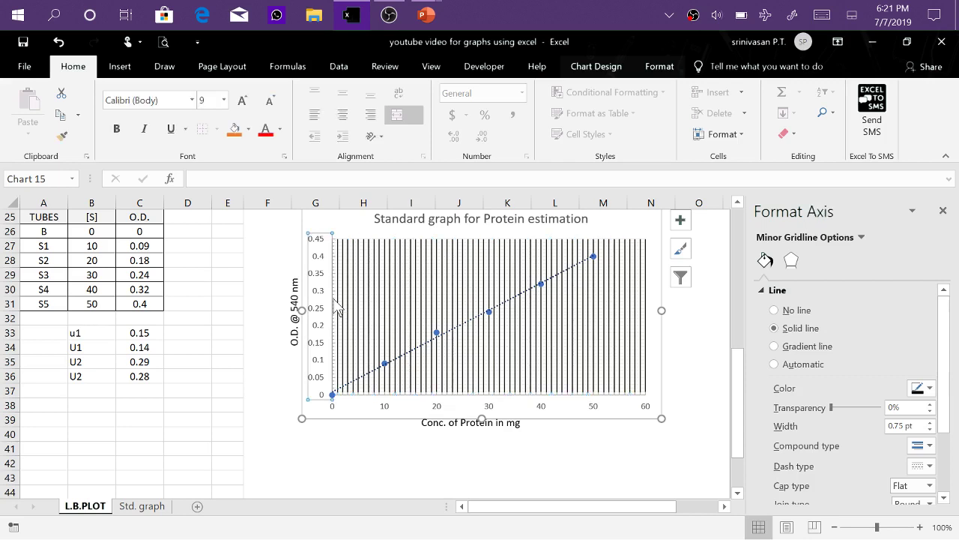
pyautogui.click(331, 302)
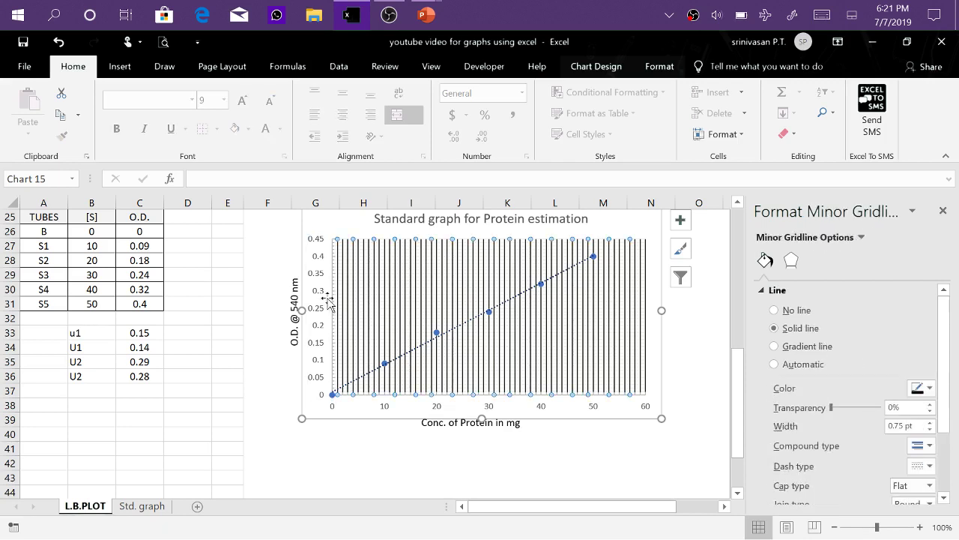
pyautogui.click(333, 255)
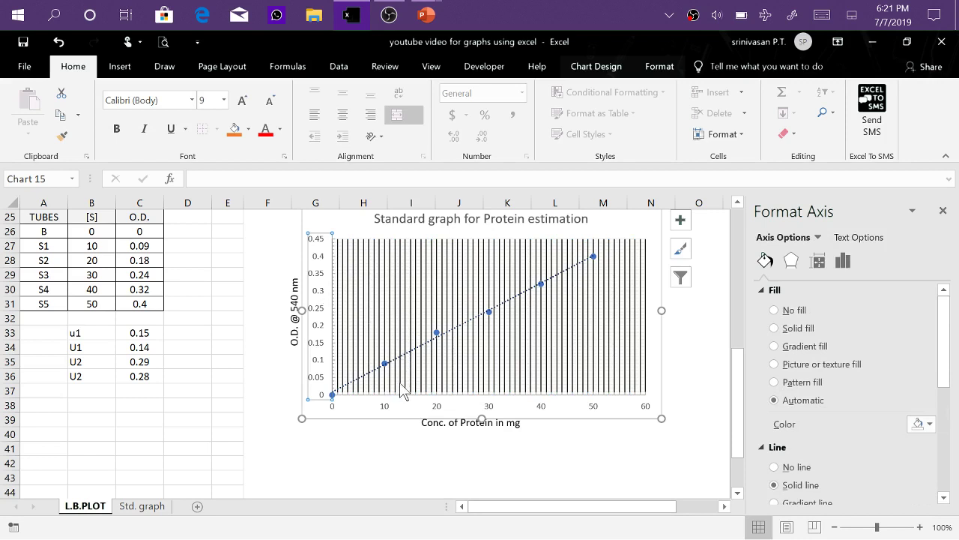
pyautogui.click(408, 293)
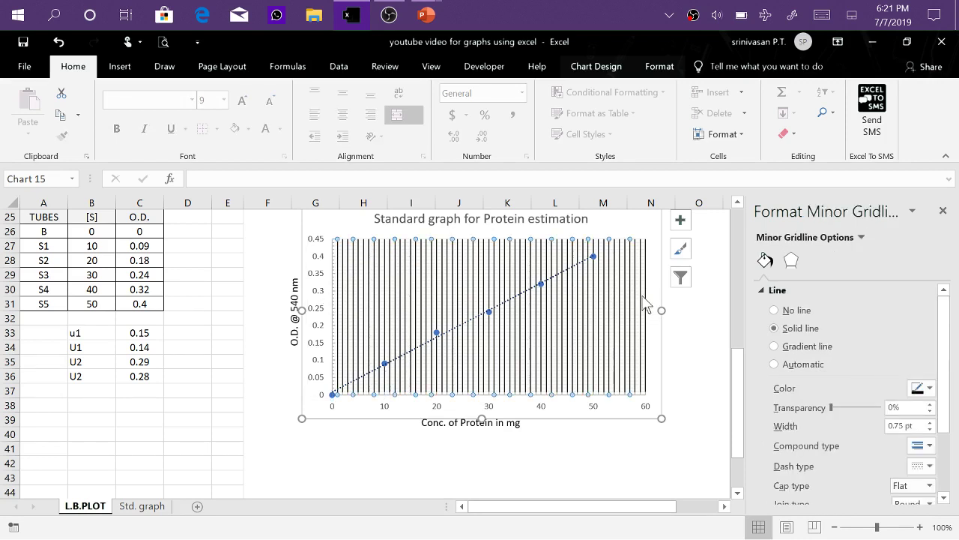
# - Undo the recolouring of the vertical minor gridlines
pyautogui.click(691, 390)
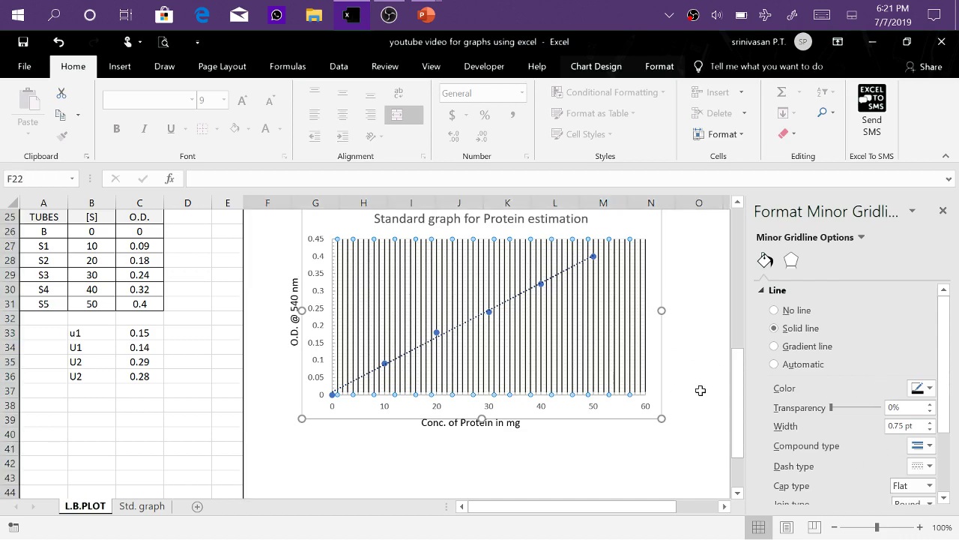
pyautogui.click(508, 367)
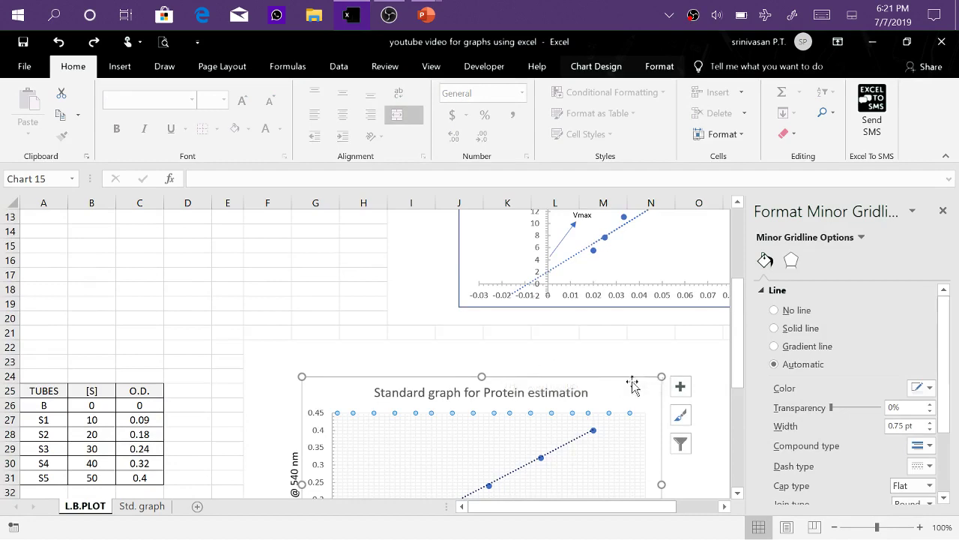
pyautogui.scroll(-3, 669, 382)
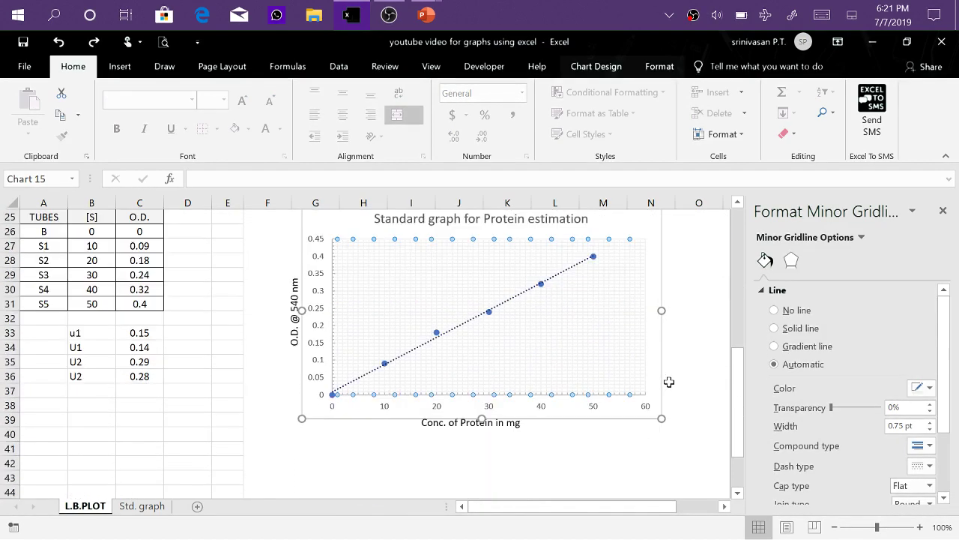
pyautogui.click(707, 379)
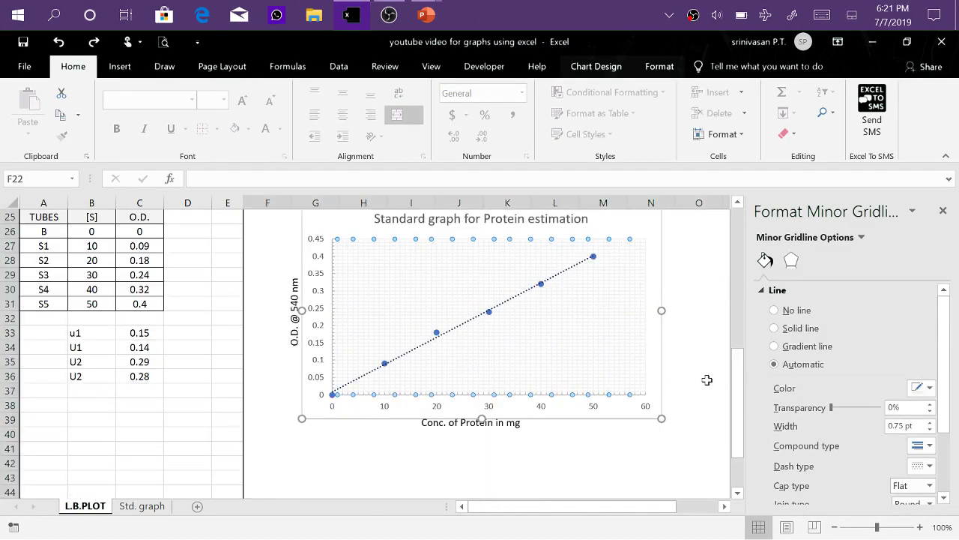
# - Draw a straight horizontal line about 1.35" long from 0.15 on the O.D. axis to the trendline, marking sample u1
pyautogui.click(943, 212)
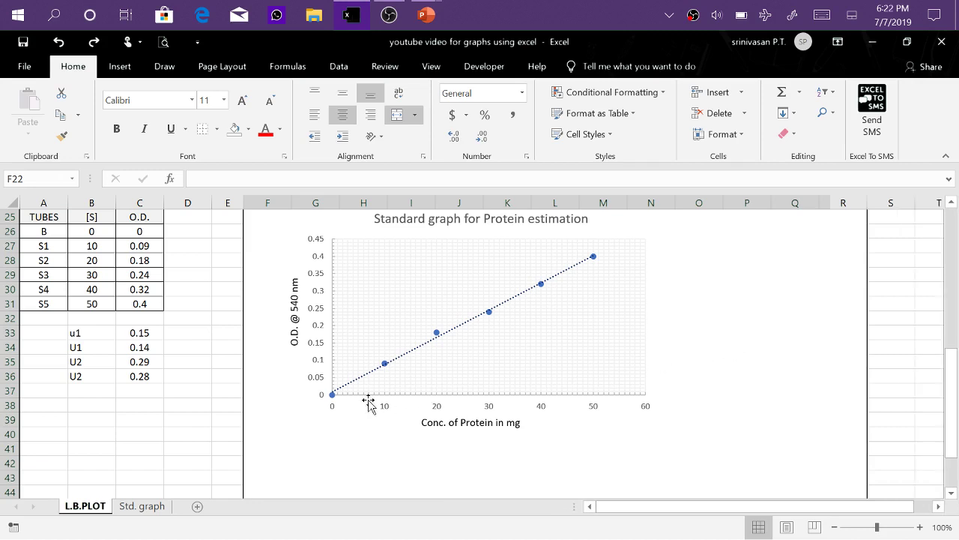
pyautogui.click(142, 335)
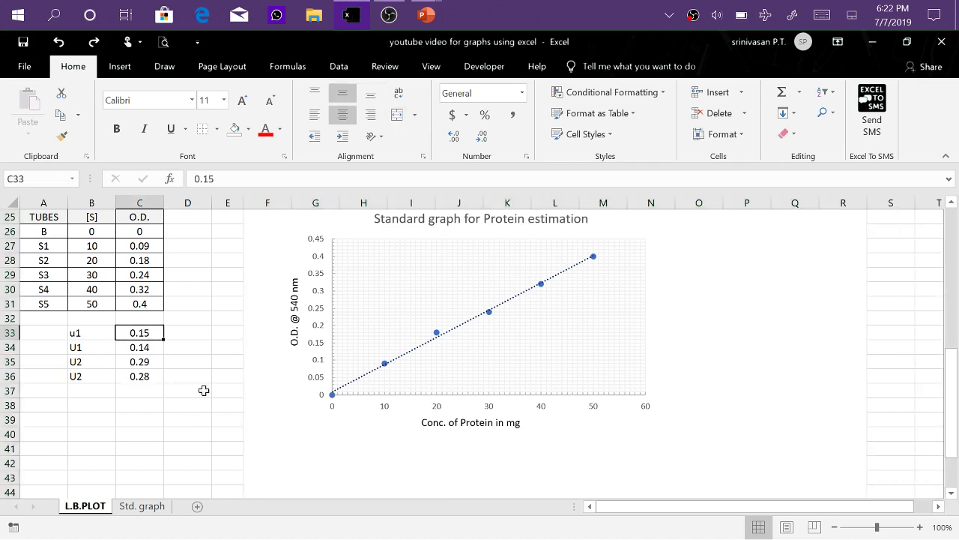
pyautogui.click(132, 71)
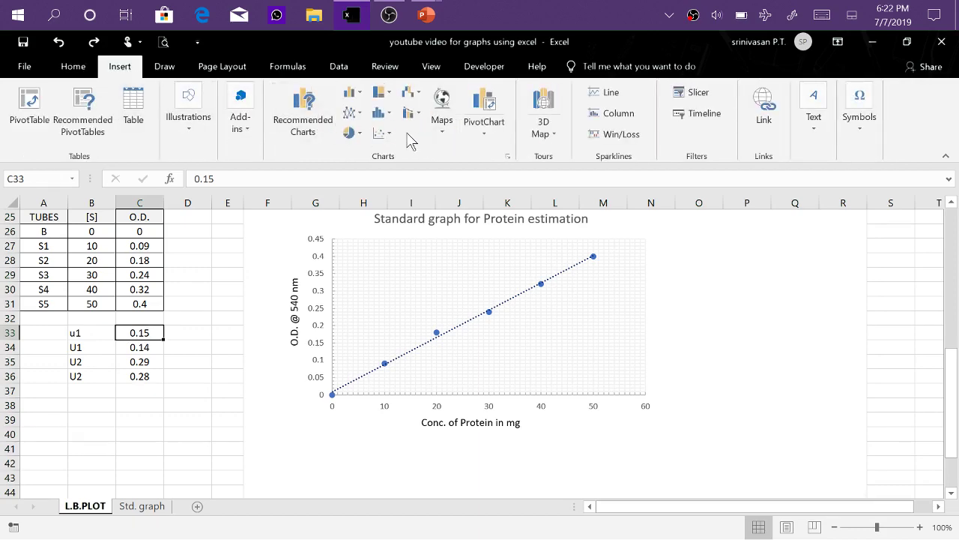
pyautogui.click(196, 128)
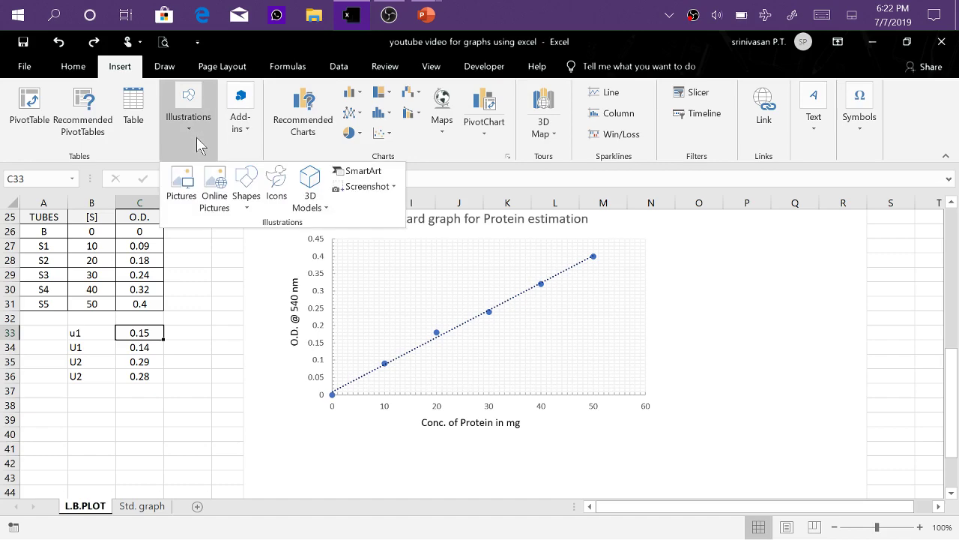
pyautogui.click(247, 207)
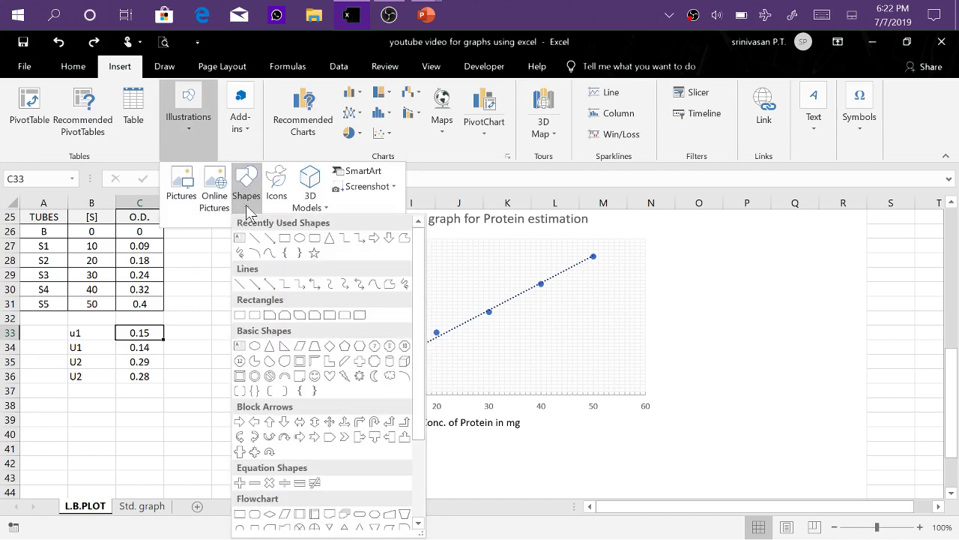
pyautogui.click(255, 238)
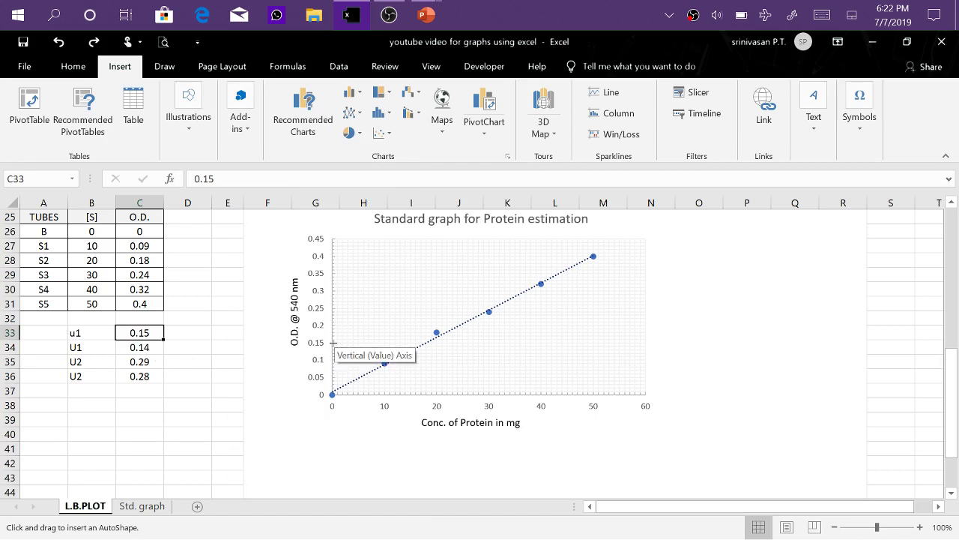
pyautogui.moveTo(331, 342)
pyautogui.mouseDown()
pyautogui.moveTo(379, 353)
pyautogui.moveTo(428, 342)
pyautogui.mouseUp()
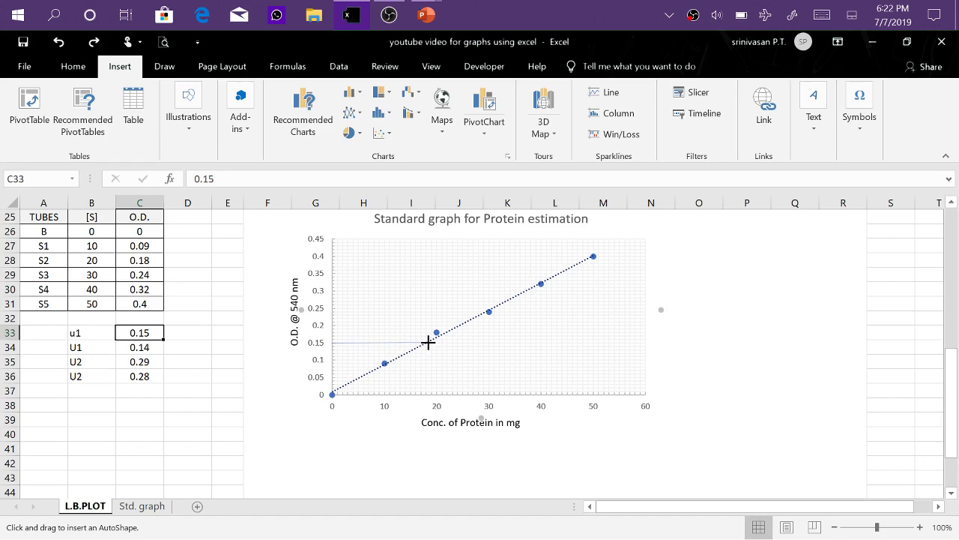
pyautogui.moveTo(428, 342); pyautogui.dragTo(428, 342)
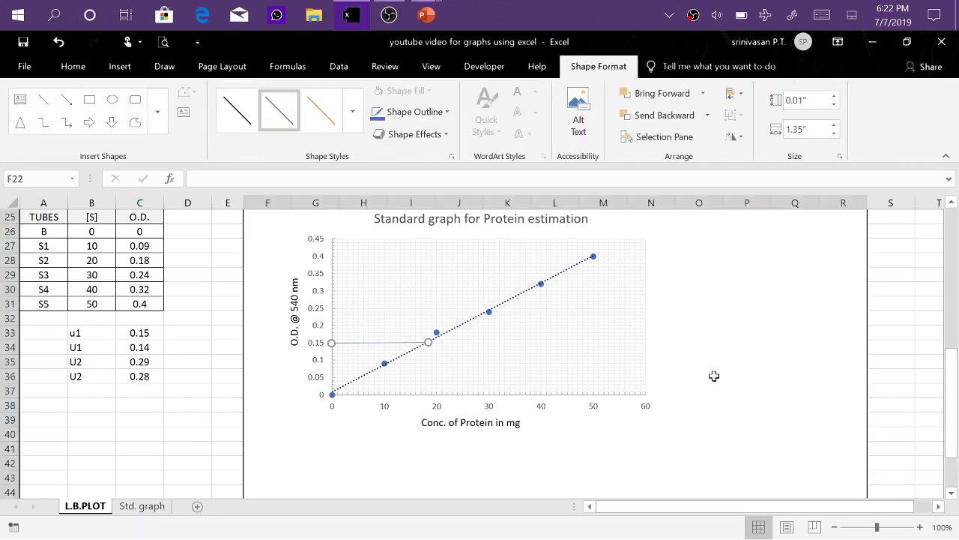
pyautogui.press('Escape')
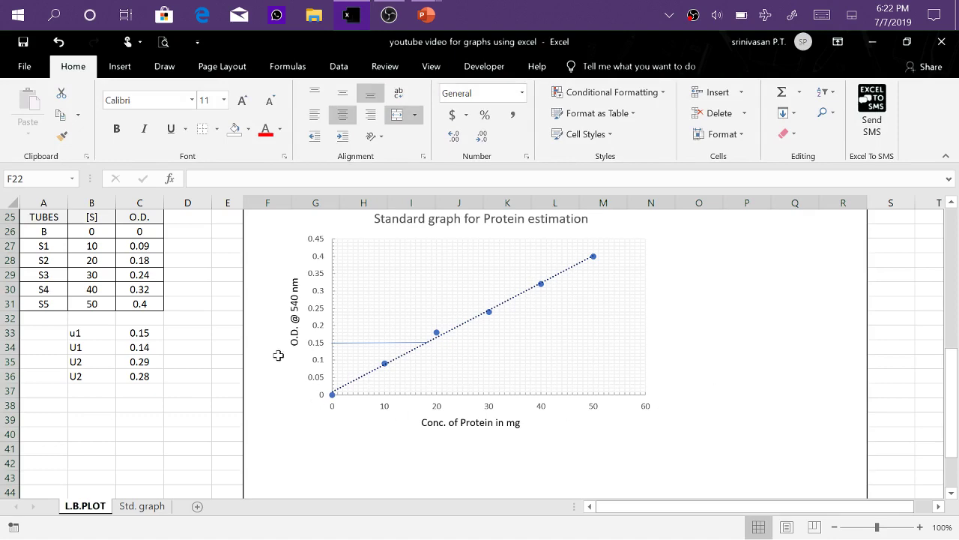
# - Draw a straight vertical line about 0.69" long from the end of the 0.15 line at the trendline down to the concentration axis
pyautogui.click(126, 69)
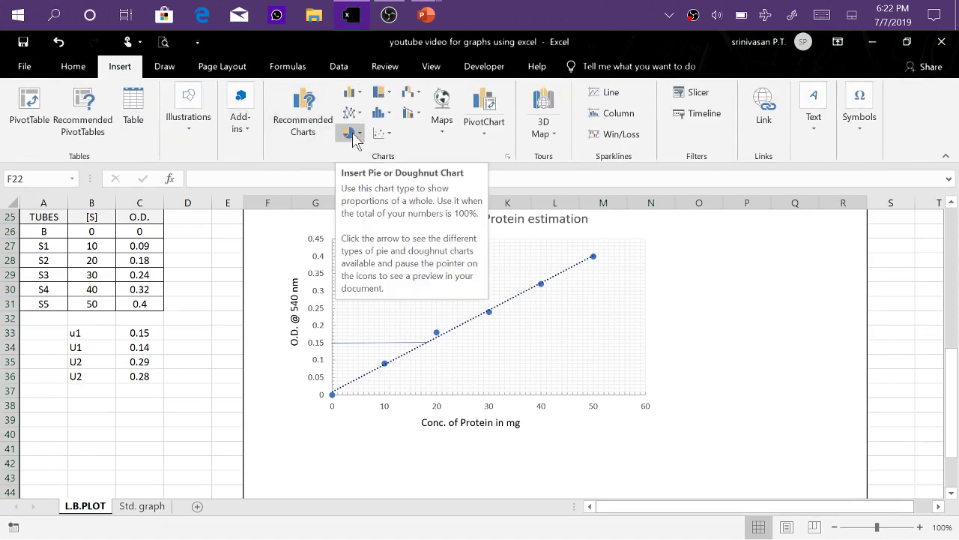
pyautogui.click(198, 134)
pyautogui.click(246, 187)
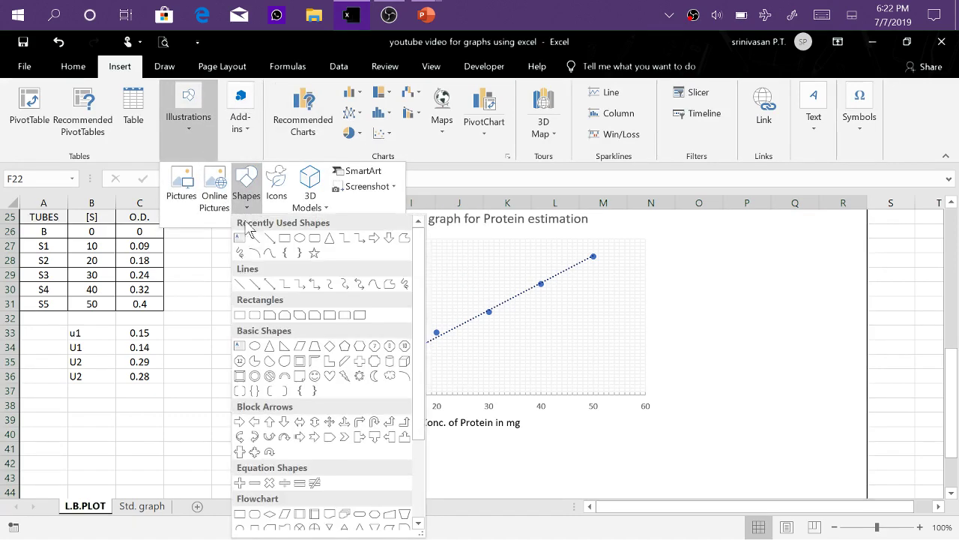
pyautogui.click(255, 239)
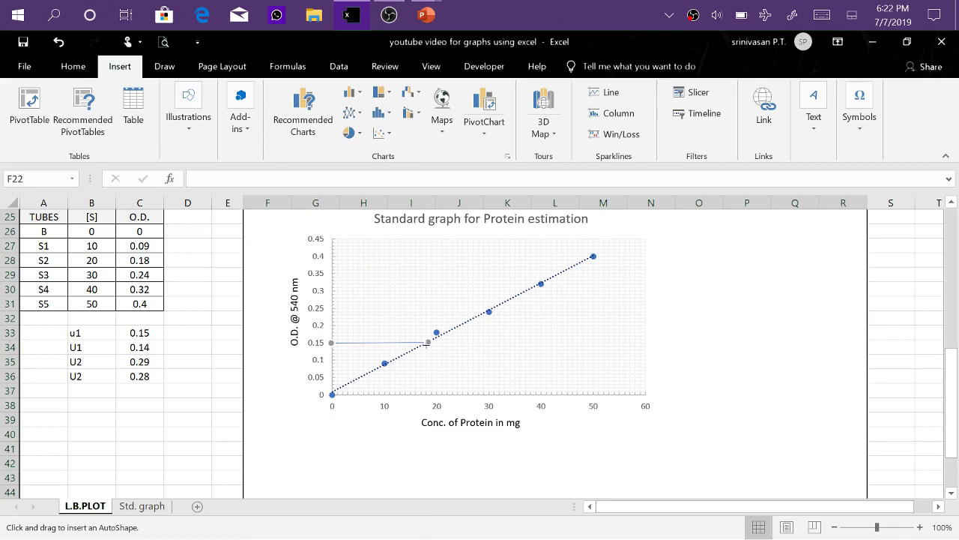
pyautogui.moveTo(426, 344); pyautogui.dragTo(427, 394)
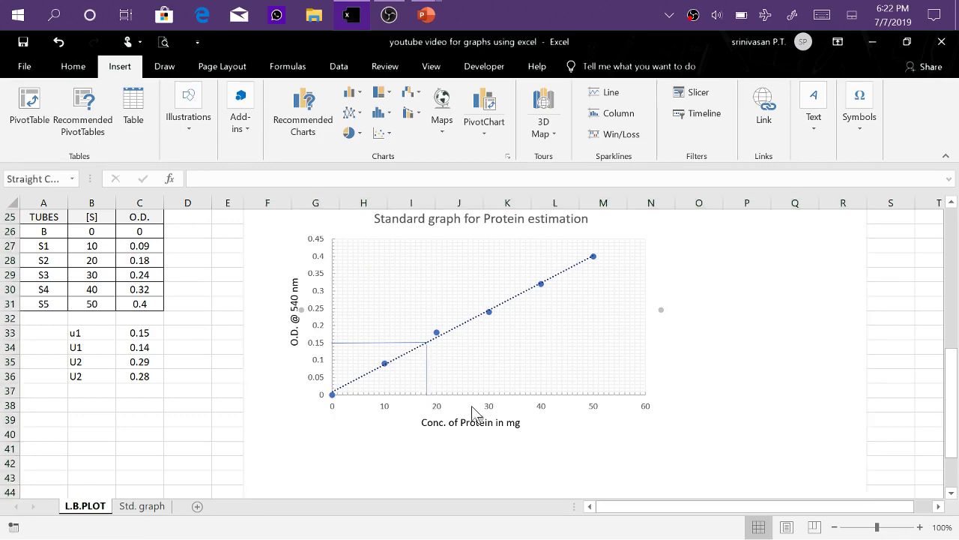
pyautogui.press('Escape')
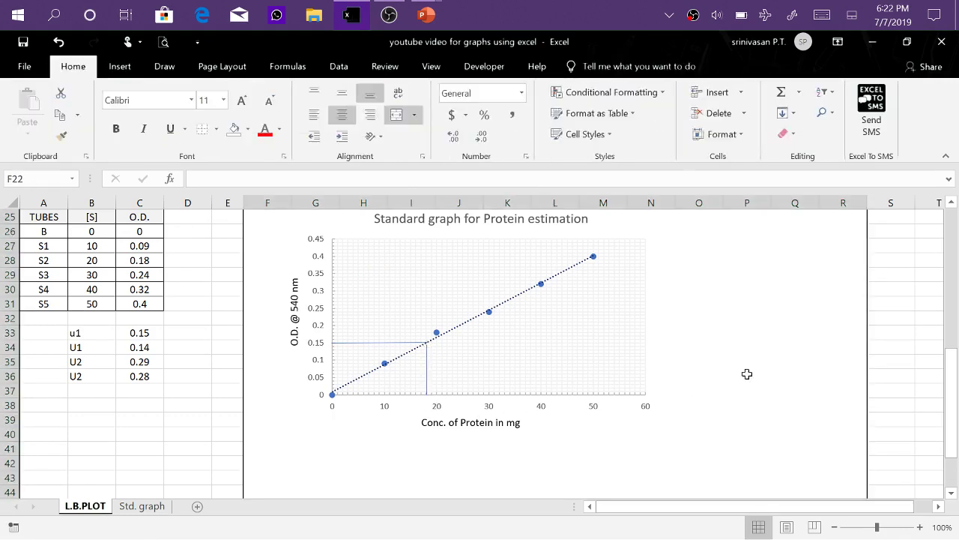
# - Adjust the upper end of the 0.15 sample's vertical line so it meets the horizontal line at the trendline
pyautogui.click(428, 361)
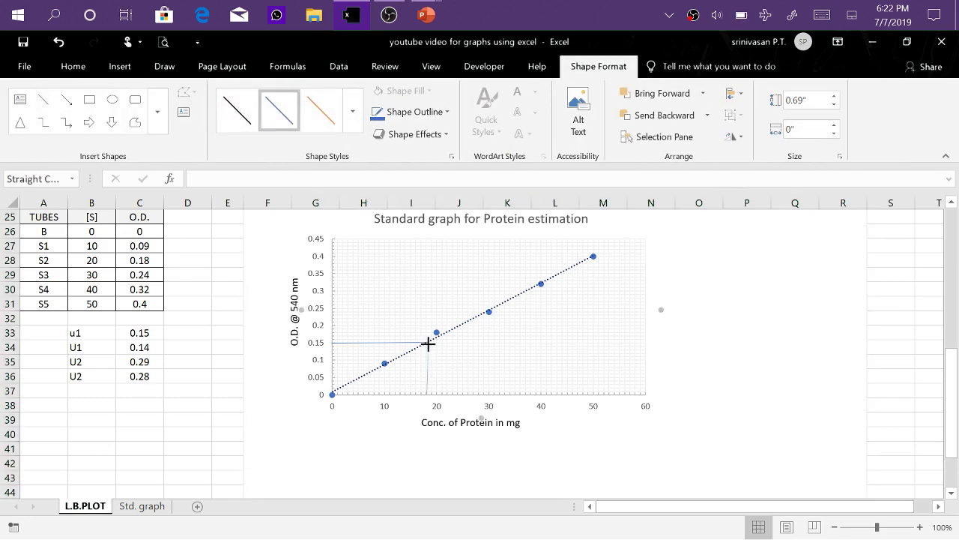
pyautogui.press('Escape')
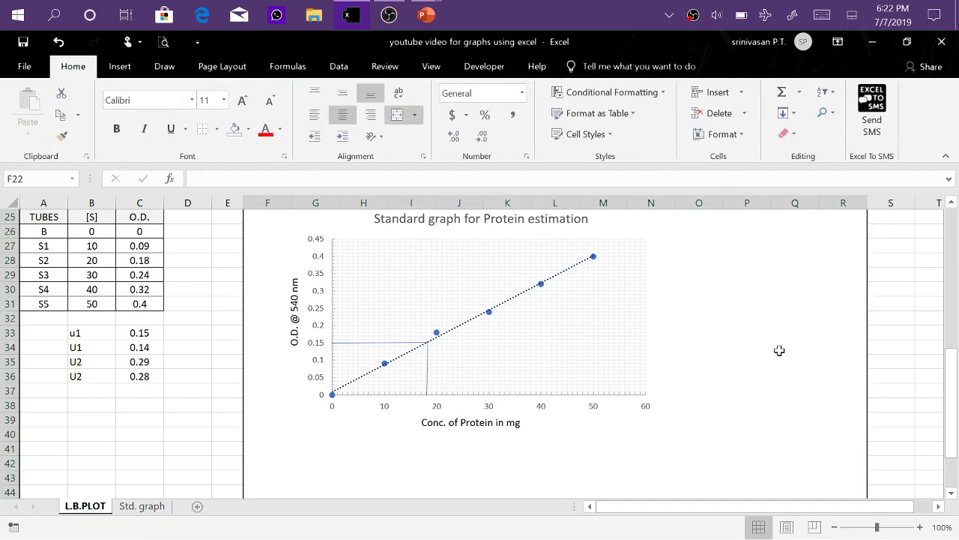
pyautogui.click(427, 367)
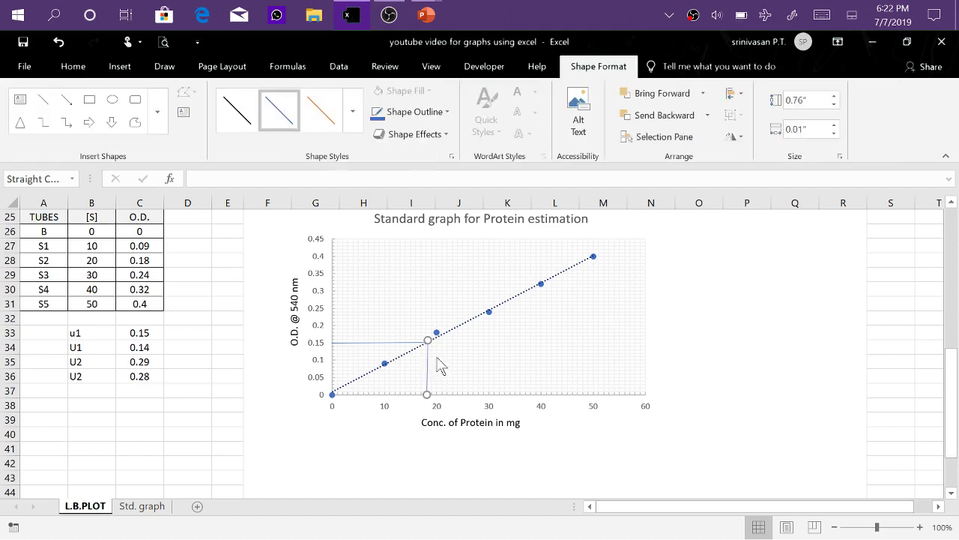
pyautogui.moveTo(427, 341); pyautogui.dragTo(425, 343)
pyautogui.press('Escape')
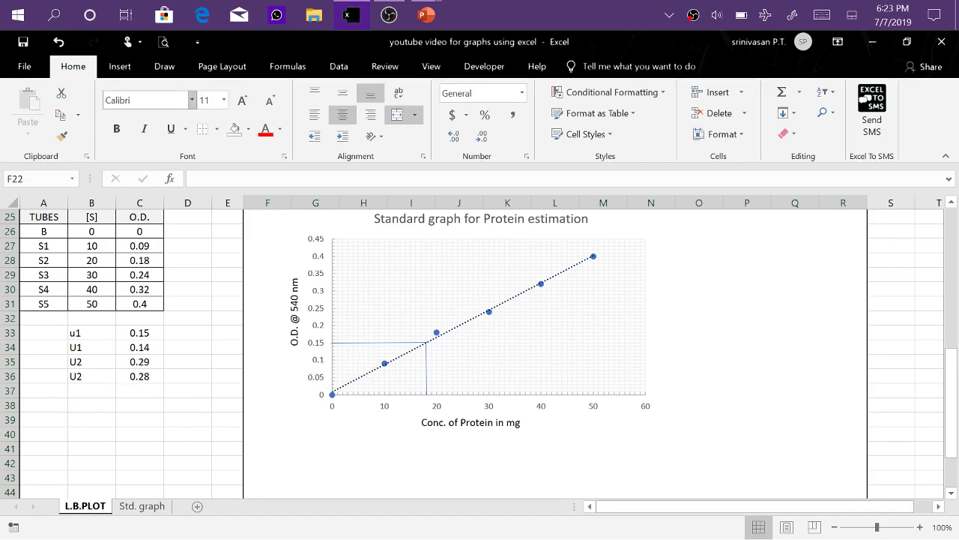
# - Draw a straight horizontal line about 1.22" long from 0.14 on the O.D. axis to the trendline, marking the second U1 reading
pyautogui.click(122, 67)
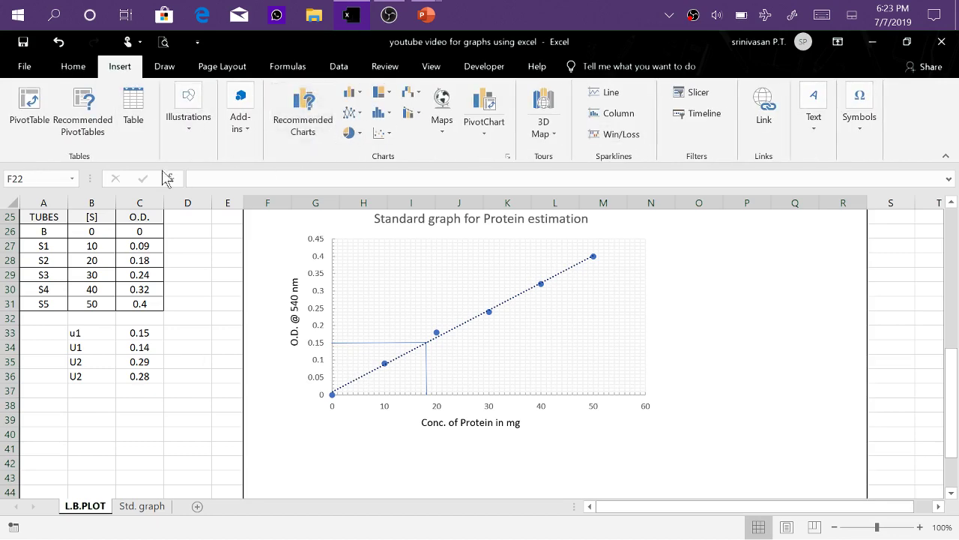
pyautogui.click(193, 133)
pyautogui.click(247, 196)
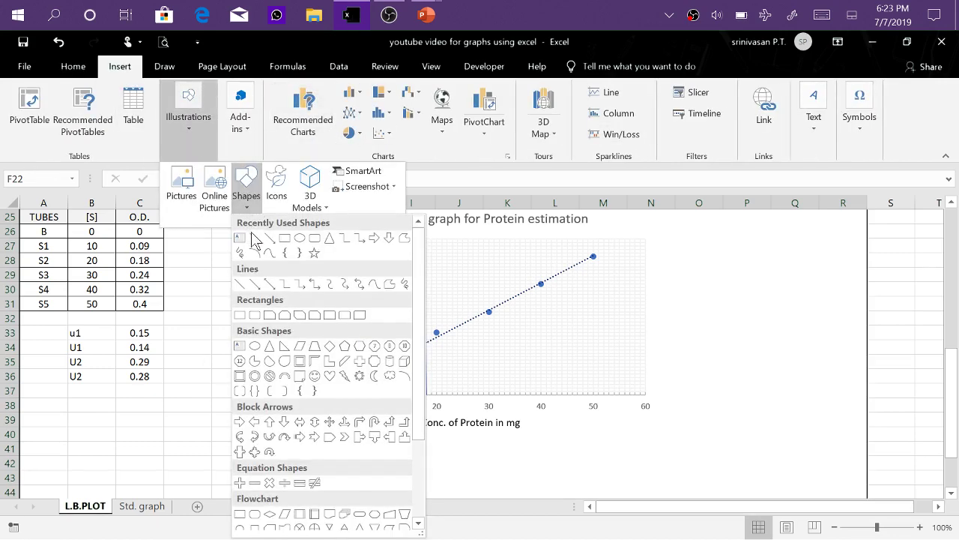
pyautogui.click(255, 238)
pyautogui.moveTo(332, 347); pyautogui.dragTo(422, 346)
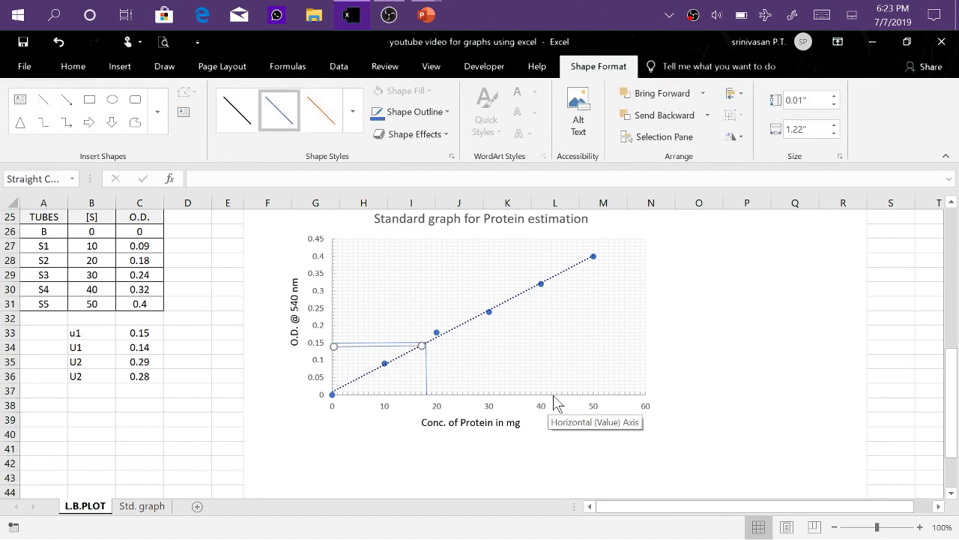
# - Draw a vertical line about 0.65" long from the 0.14 line's end to the concentration axis and extend its upper end to meet that line
pyautogui.click(46, 103)
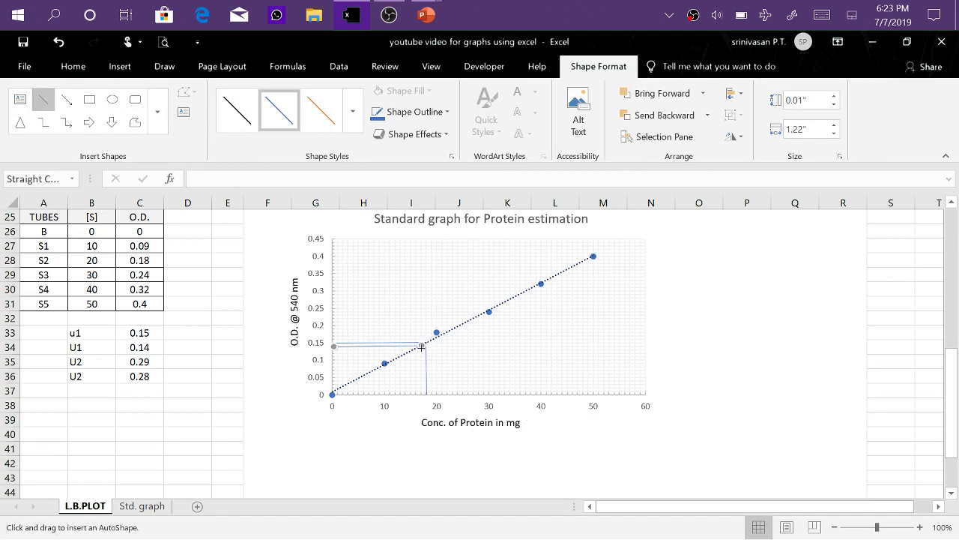
pyautogui.moveTo(421, 347); pyautogui.dragTo(422, 347)
pyautogui.moveTo(421, 395); pyautogui.dragTo(421, 395)
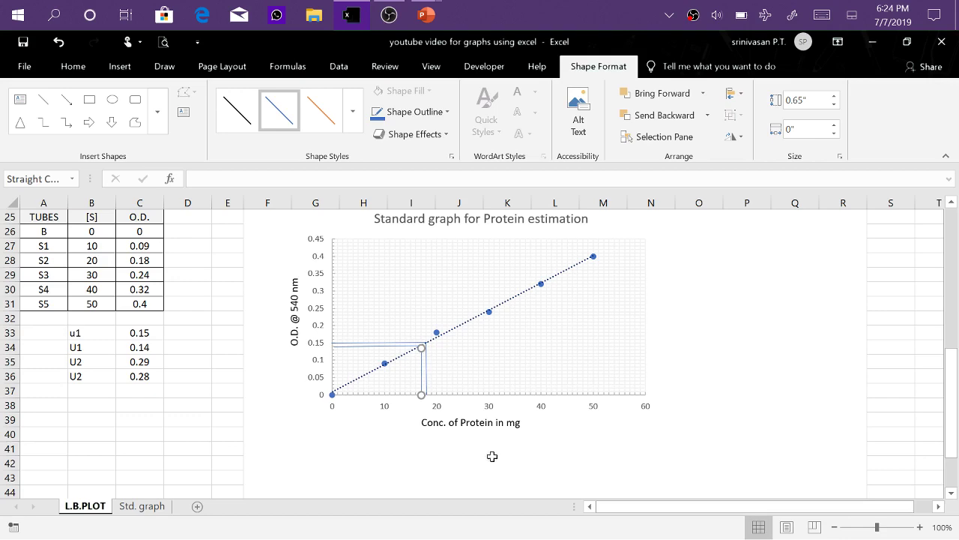
pyautogui.press('Escape')
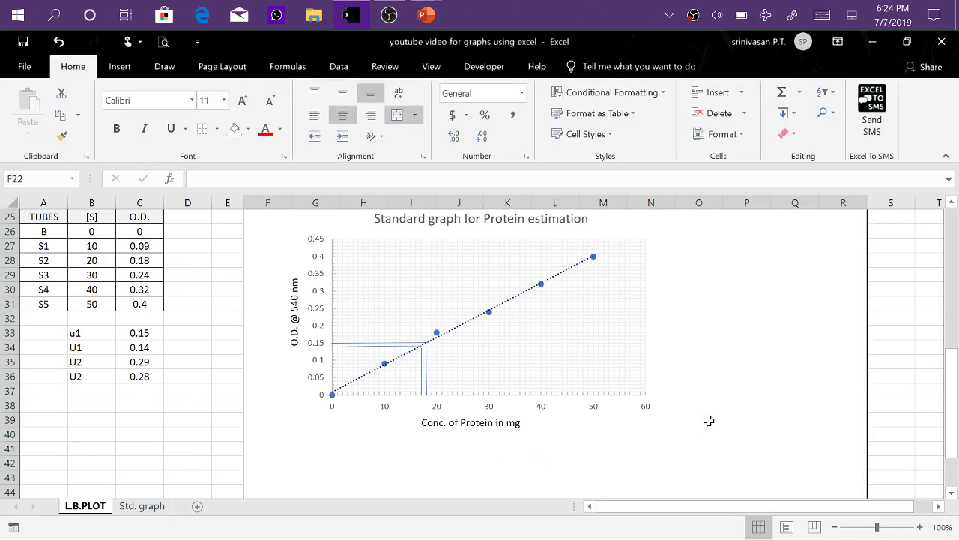
pyautogui.click(424, 360)
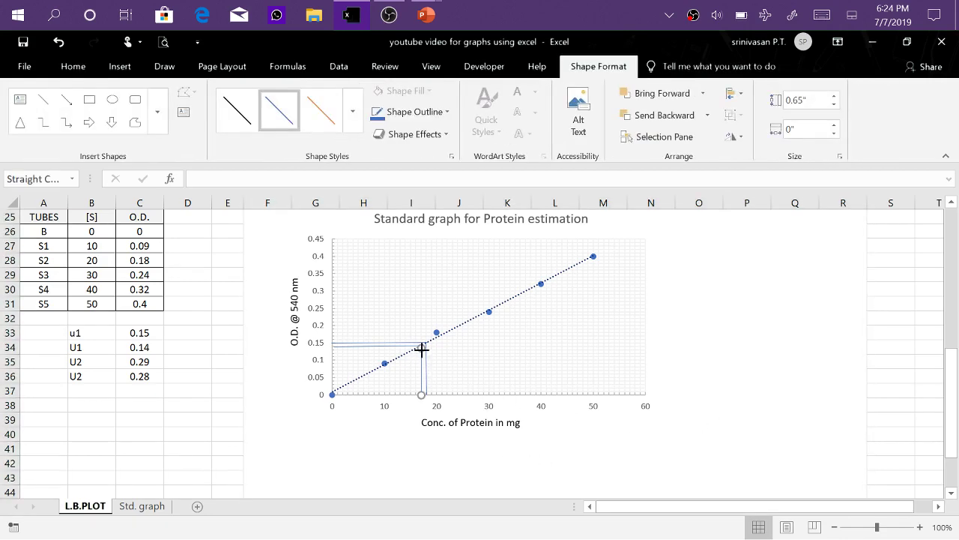
pyautogui.moveTo(422, 350); pyautogui.dragTo(421, 346)
pyautogui.press('Escape')
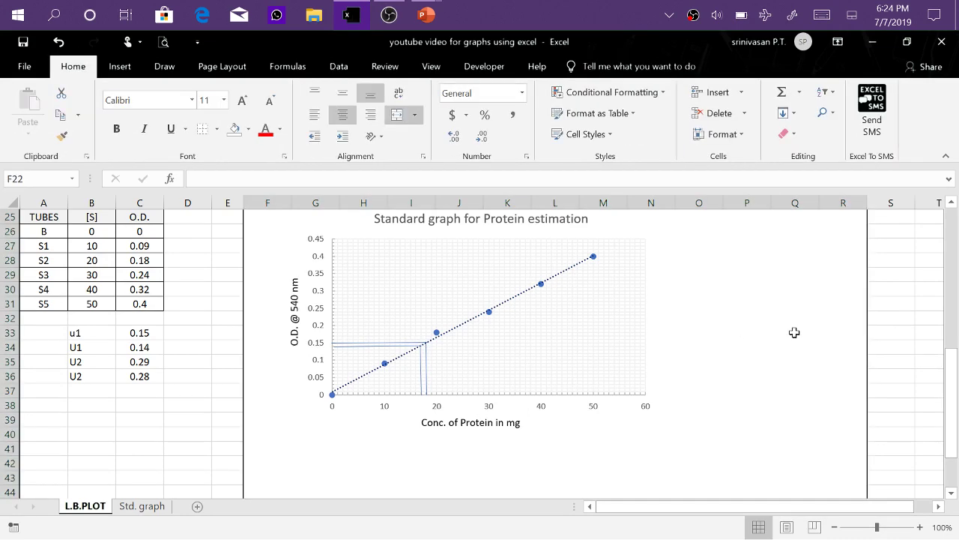
# - Draw a straight horizontal line about 2.61" long from 0.29 on the O.D. axis to the trendline, marking the first U2 reading
pyautogui.click(153, 363)
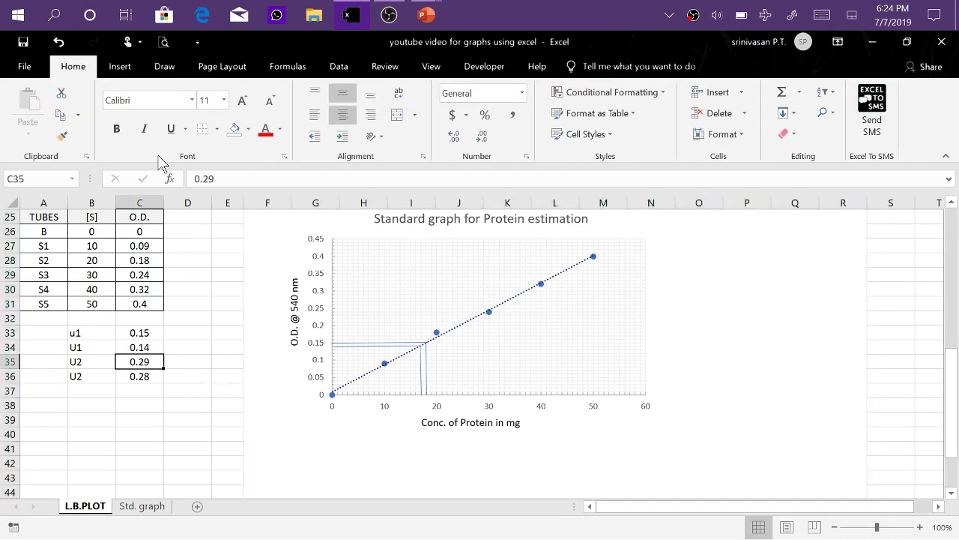
pyautogui.click(117, 70)
pyautogui.click(188, 125)
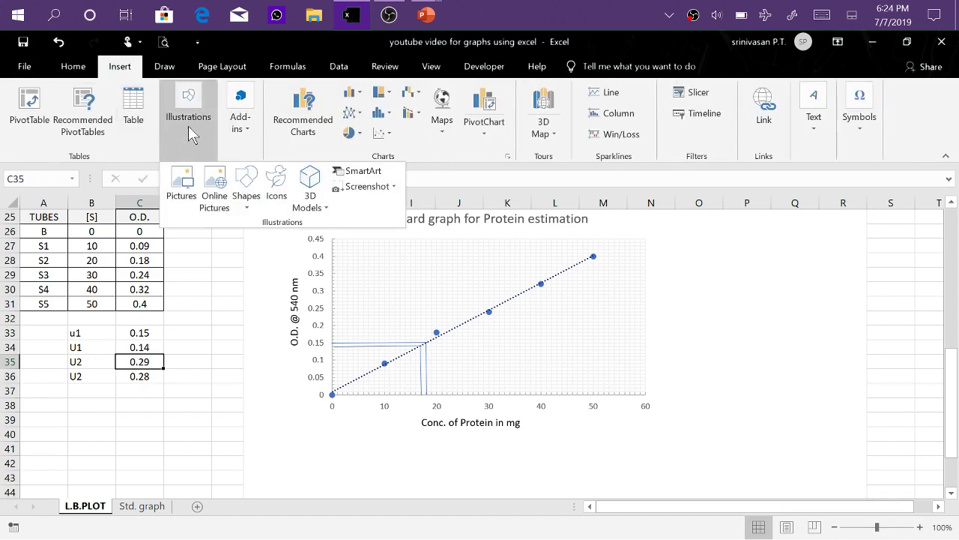
pyautogui.click(246, 183)
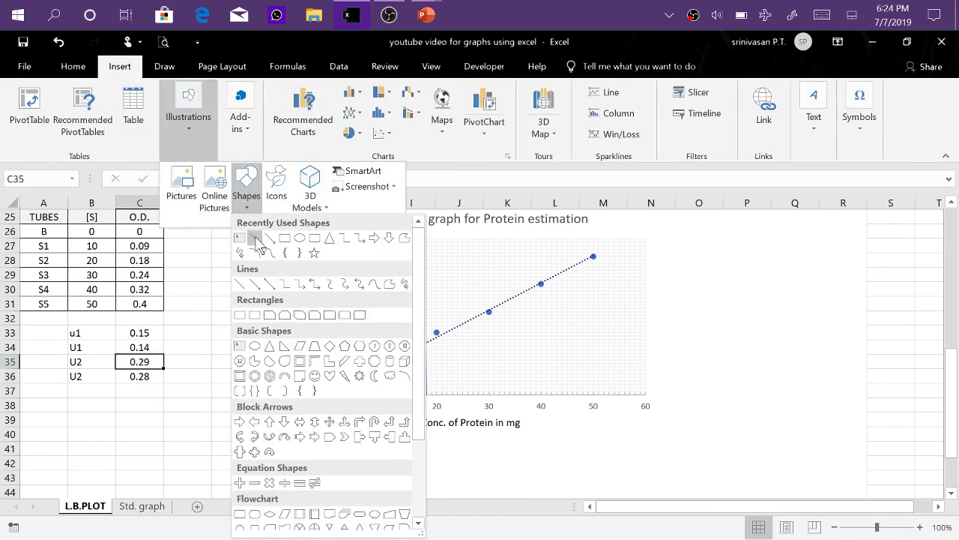
pyautogui.click(254, 238)
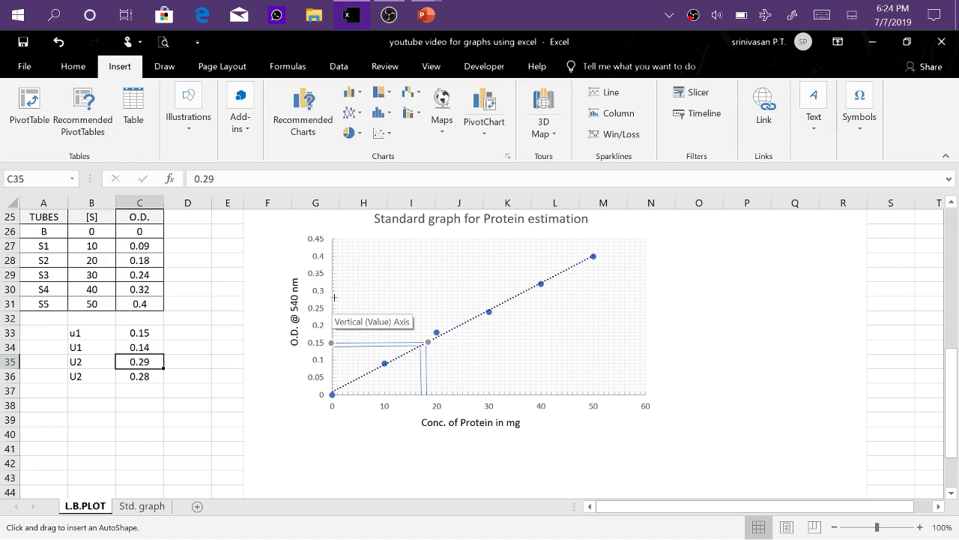
pyautogui.moveTo(335, 294); pyautogui.dragTo(523, 293)
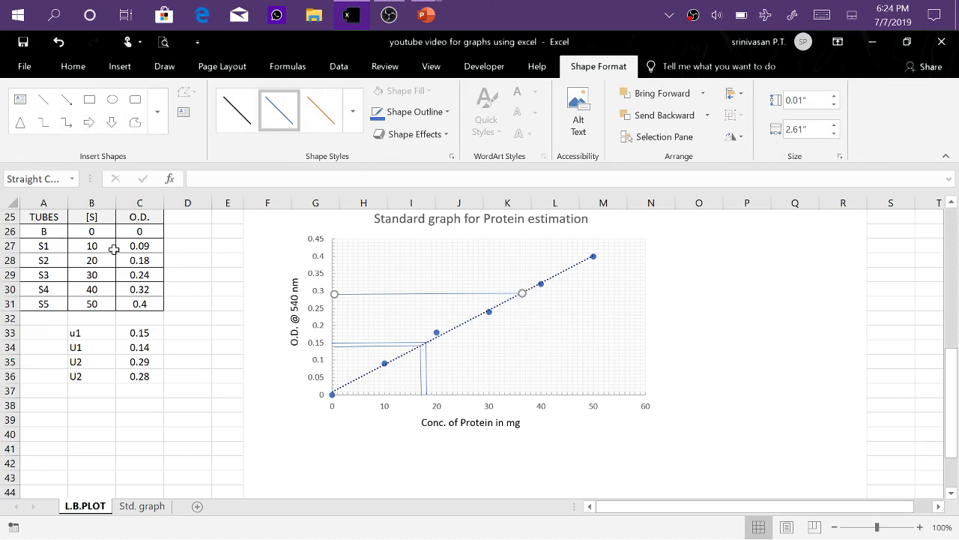
# - Draw a straight vertical line about 1.44" long from the 0.29 line's end at the trendline down to the concentration axis
pyautogui.click(43, 99)
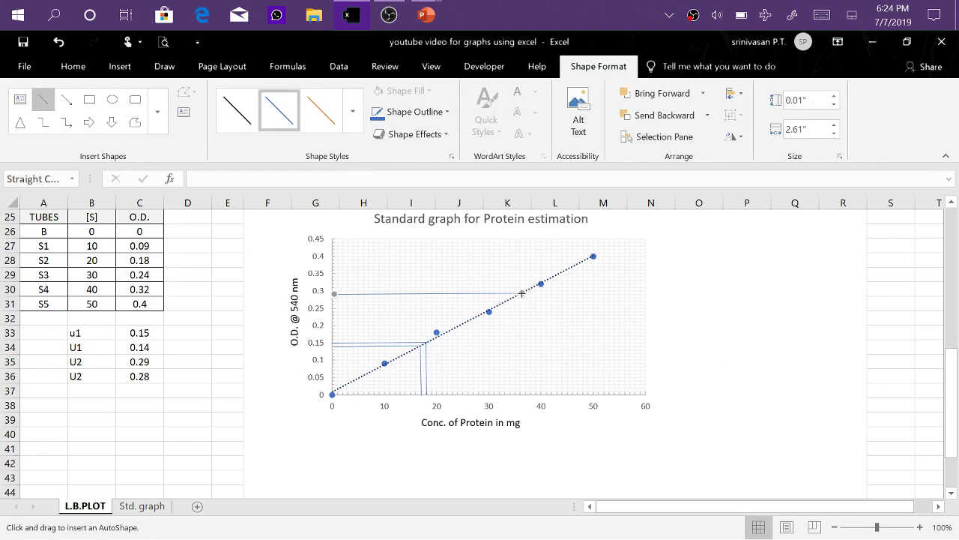
pyautogui.moveTo(522, 293); pyautogui.dragTo(521, 397)
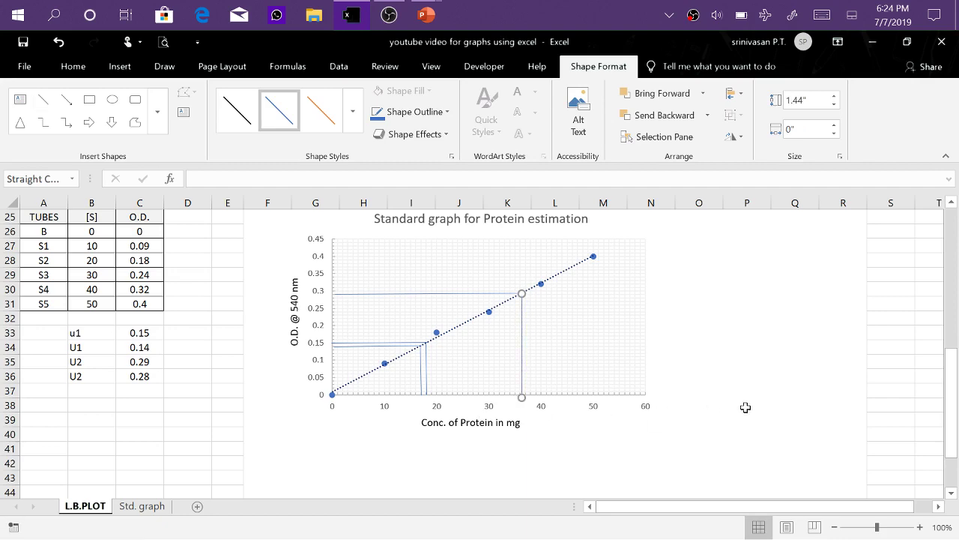
pyautogui.click(746, 407)
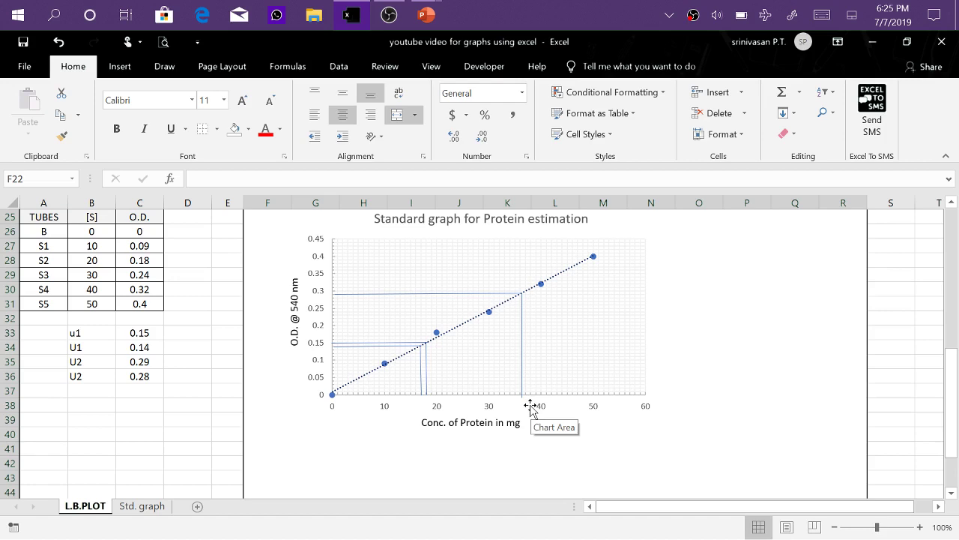
# - Draw a straight horizontal line about 2.49" long from 0.28 on the O.D. axis to the trendline, marking the second U2 reading
pyautogui.click(147, 377)
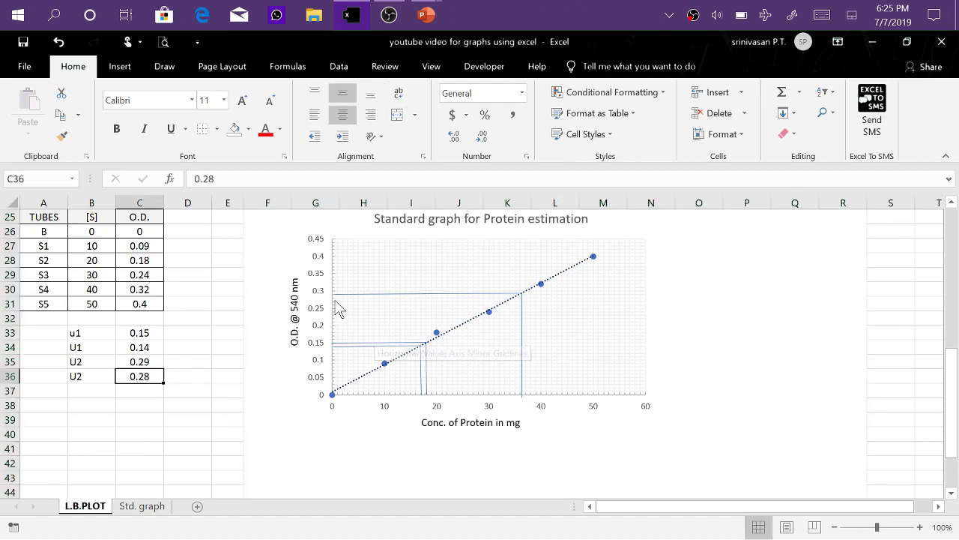
pyautogui.click(121, 67)
pyautogui.click(186, 132)
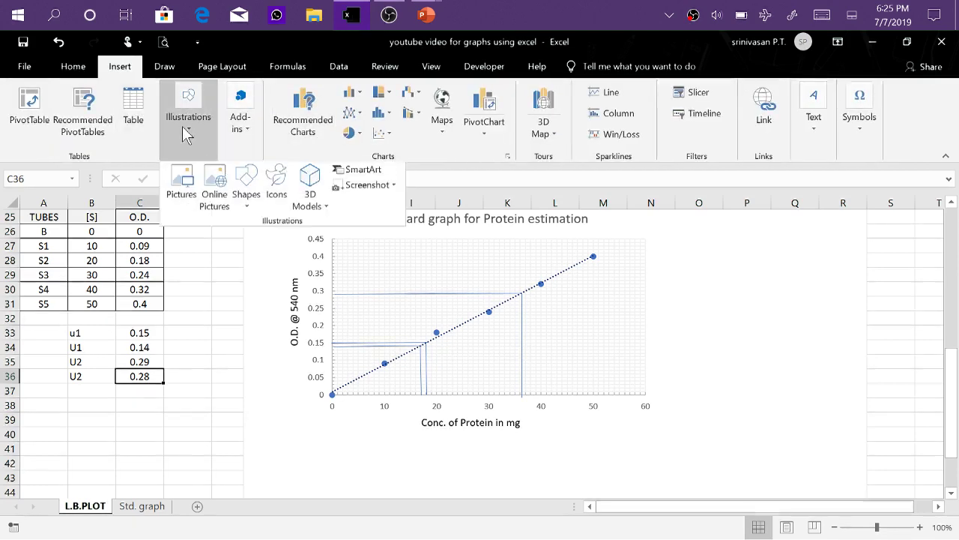
pyautogui.click(247, 196)
pyautogui.click(255, 238)
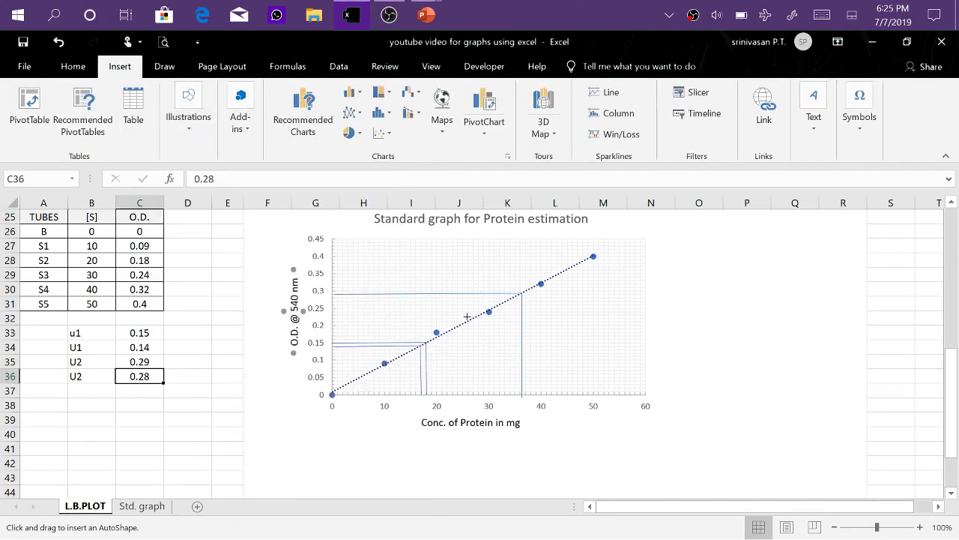
pyautogui.moveTo(338, 300); pyautogui.dragTo(513, 298)
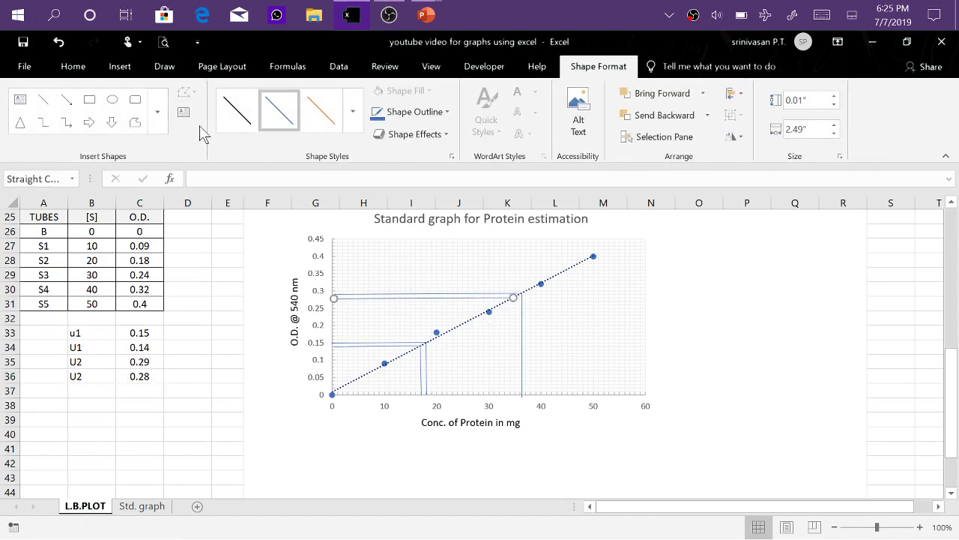
# - Draw a straight vertical line from the 0.28 line's end at the trendline down to the concentration axis
pyautogui.click(43, 99)
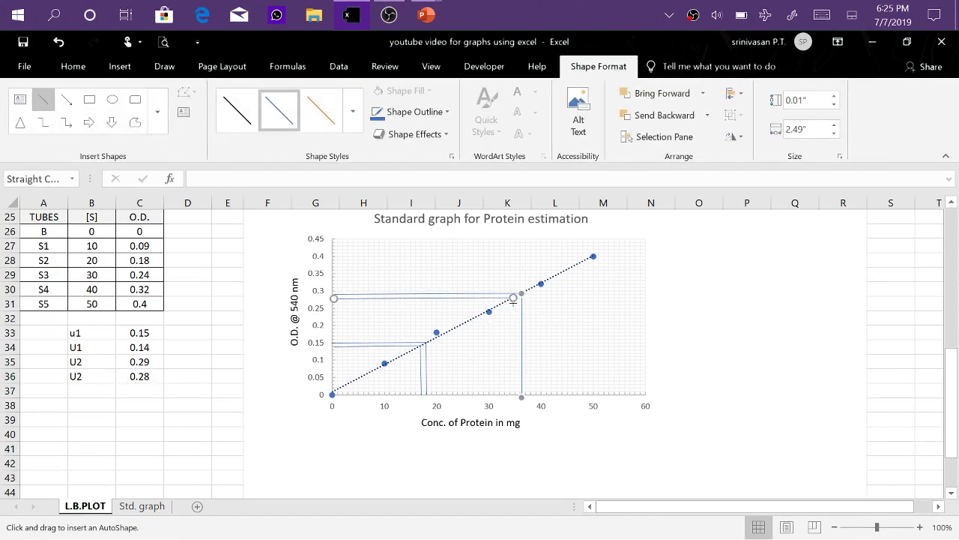
pyautogui.moveTo(513, 298); pyautogui.dragTo(512, 396)
pyautogui.click(701, 408)
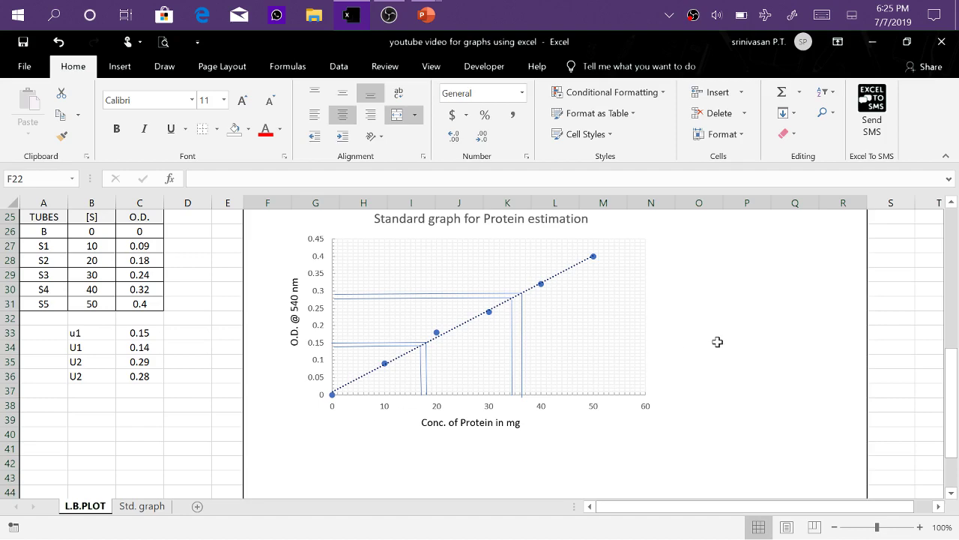
# - Collapse the ribbon to give the worksheet and chart more room
pyautogui.keyDown('ctrl'); pyautogui.scroll(2, 707, 349); pyautogui.keyUp('ctrl')
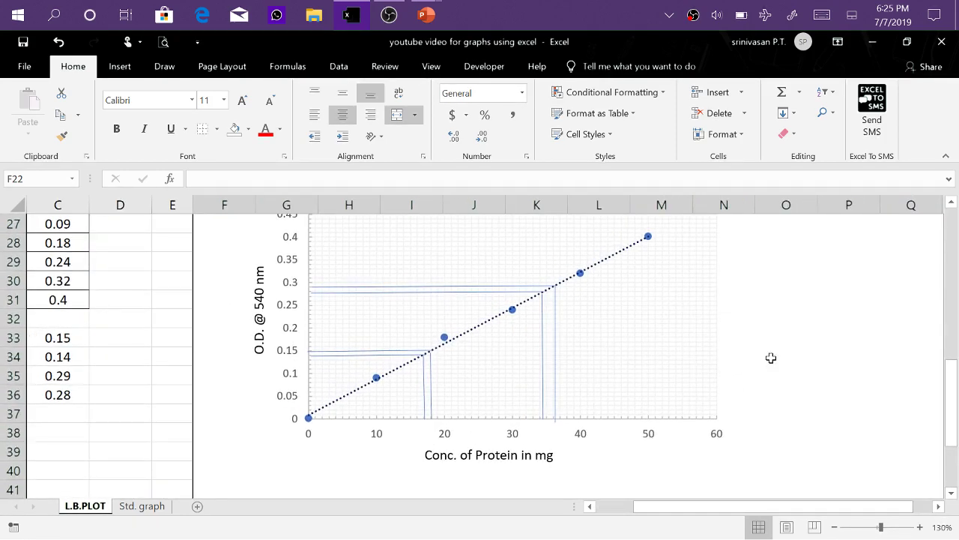
pyautogui.click(637, 66)
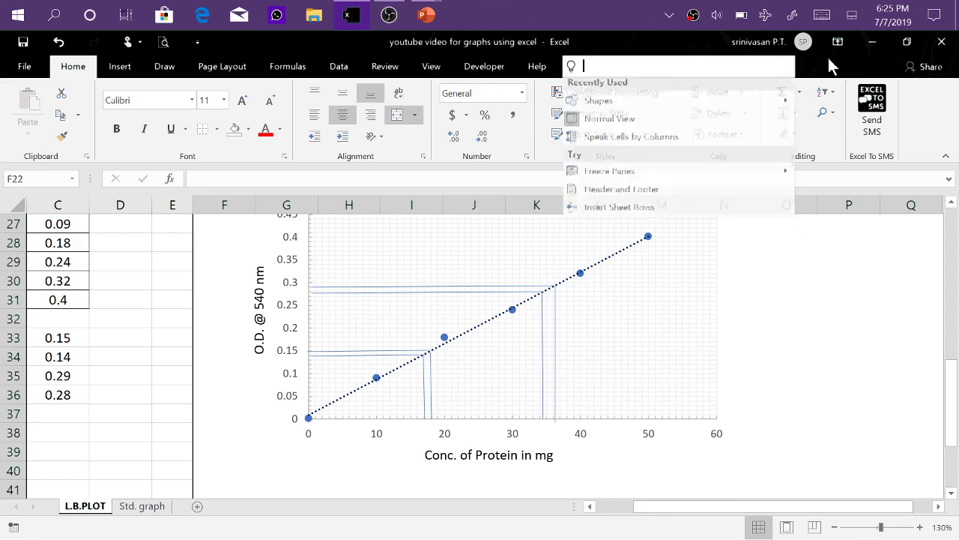
pyautogui.rightClick(829, 59)
pyautogui.rightClick(612, 36)
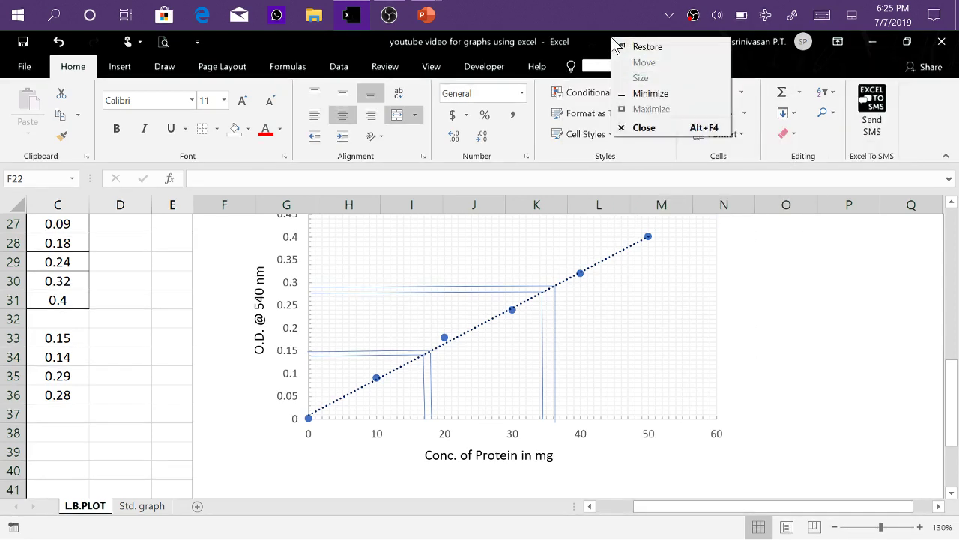
pyautogui.rightClick(934, 109)
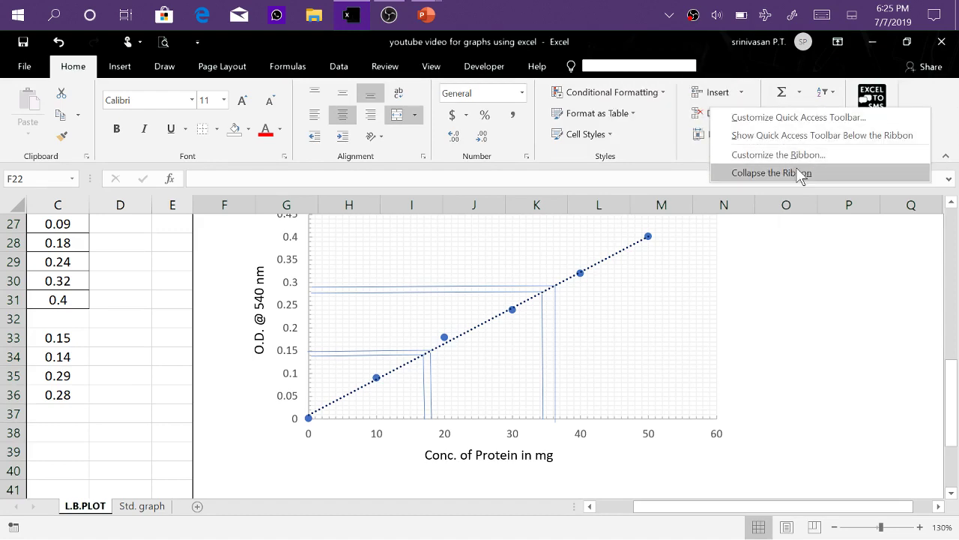
pyautogui.click(801, 173)
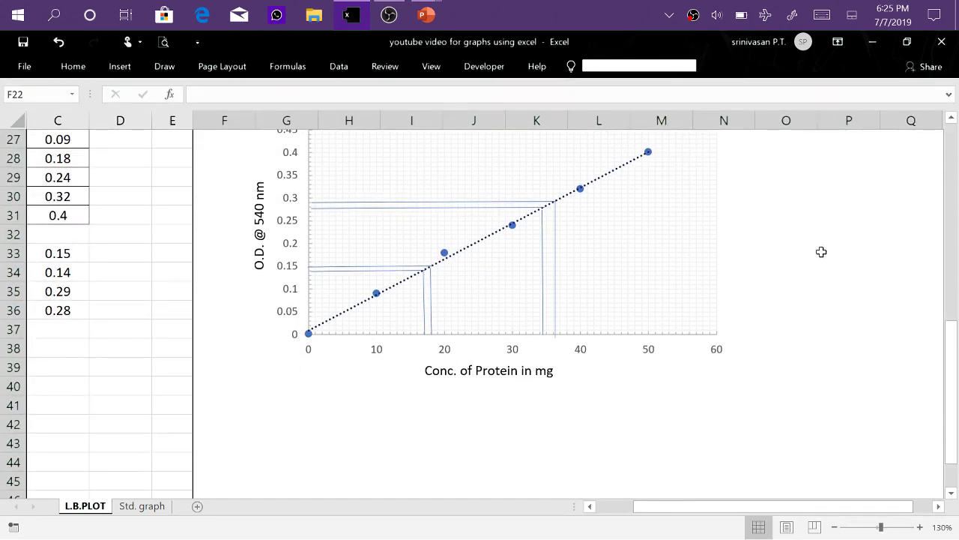
# - Move the upper end of the 0.28 reading's vertical line to meet its horizontal line at the trendline
pyautogui.scroll(2, 838, 308)
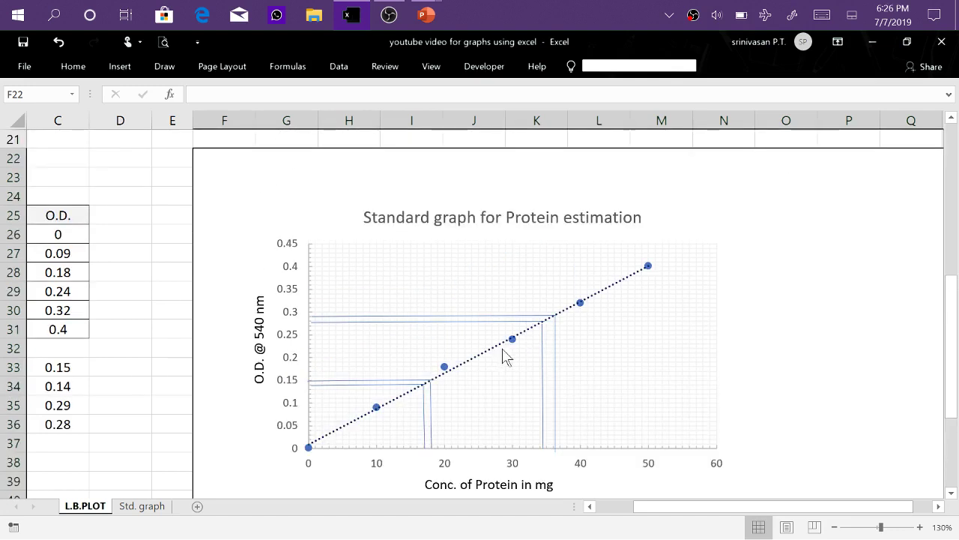
pyautogui.keyDown('ctrl'); pyautogui.scroll(2, 476, 362); pyautogui.keyUp('ctrl')
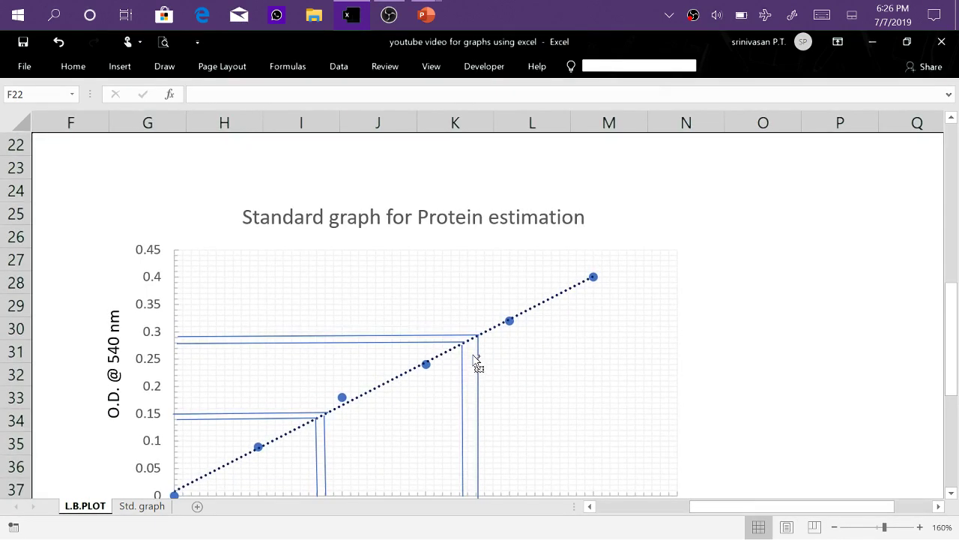
pyautogui.scroll(-2, 794, 344)
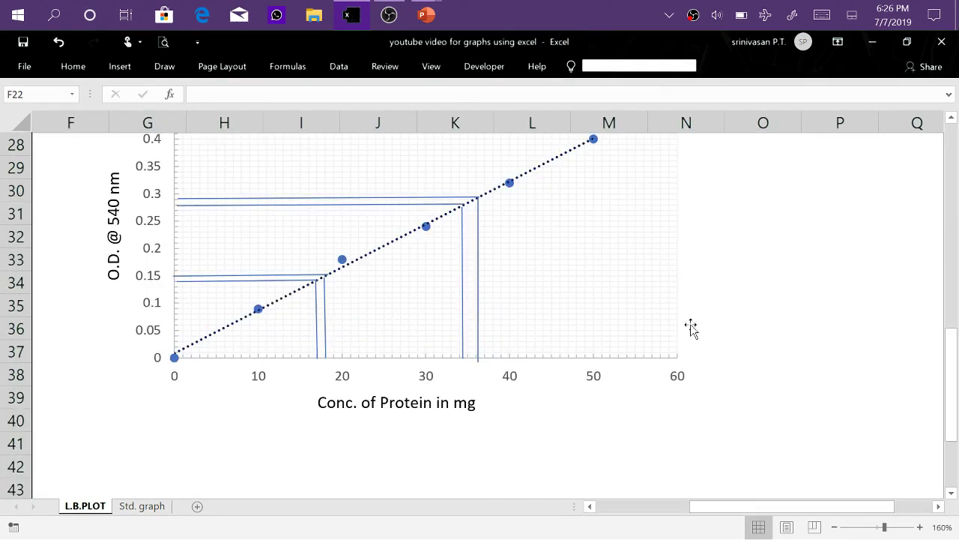
pyautogui.click(462, 217)
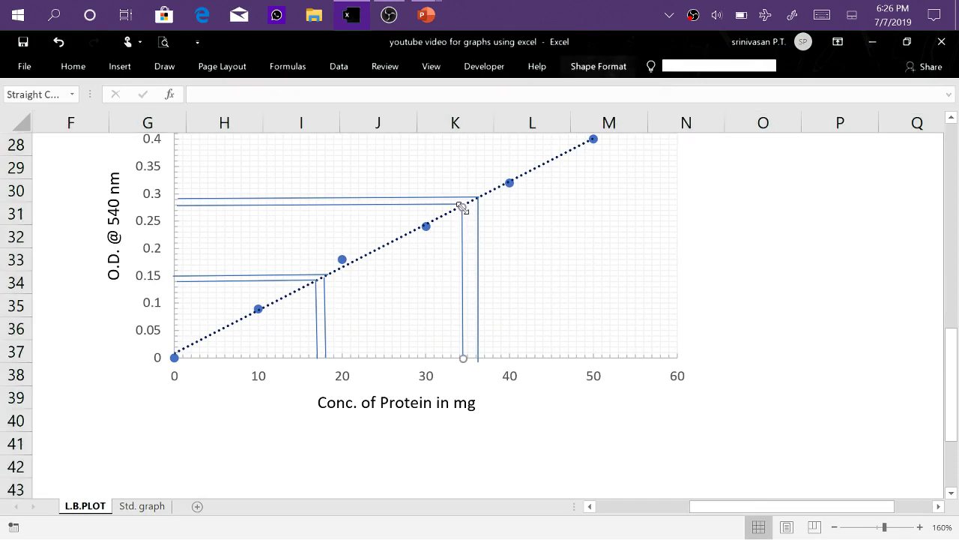
pyautogui.moveTo(462, 208); pyautogui.dragTo(464, 204)
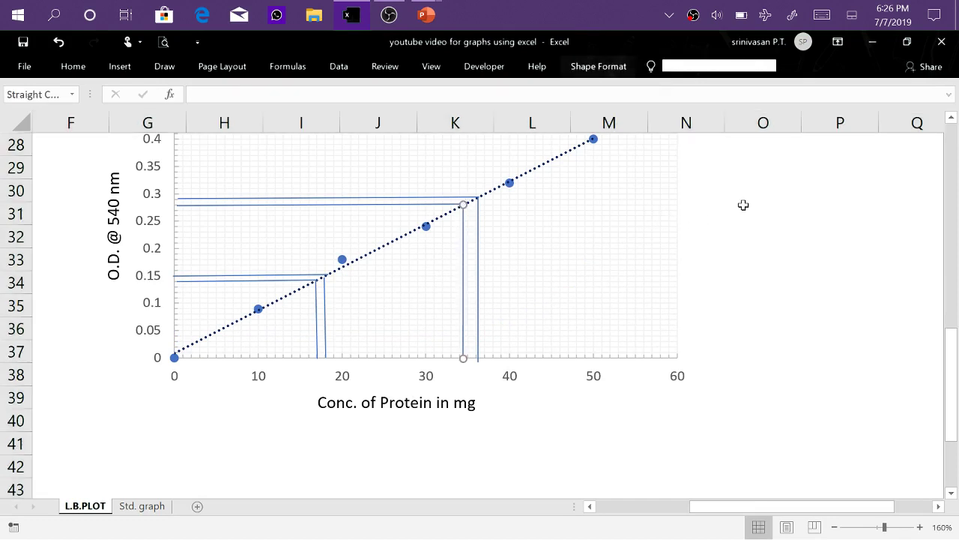
pyautogui.press('Escape')
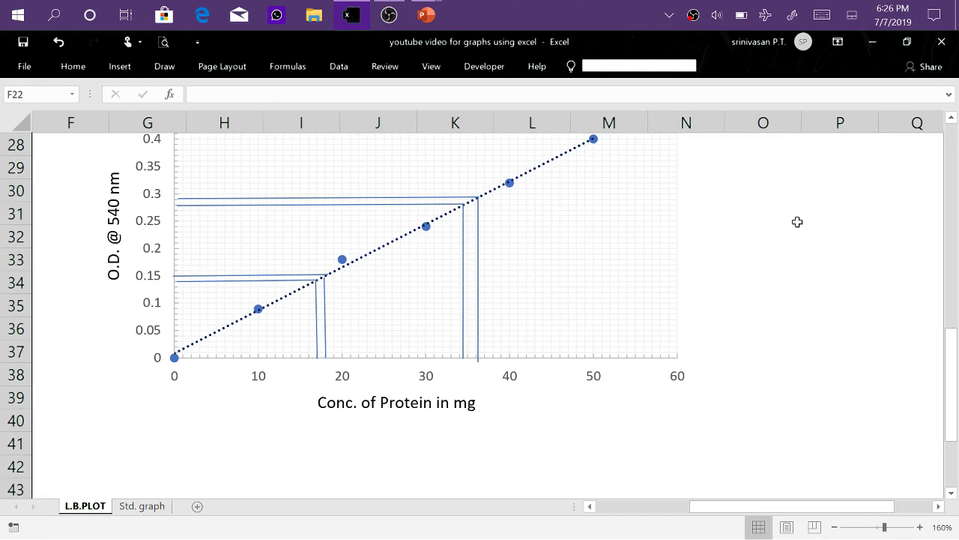
# - Adjust the upper ends of the 0.15 and 0.14 readings' vertical lines to meet their horizontal lines at the trendline
pyautogui.click(325, 294)
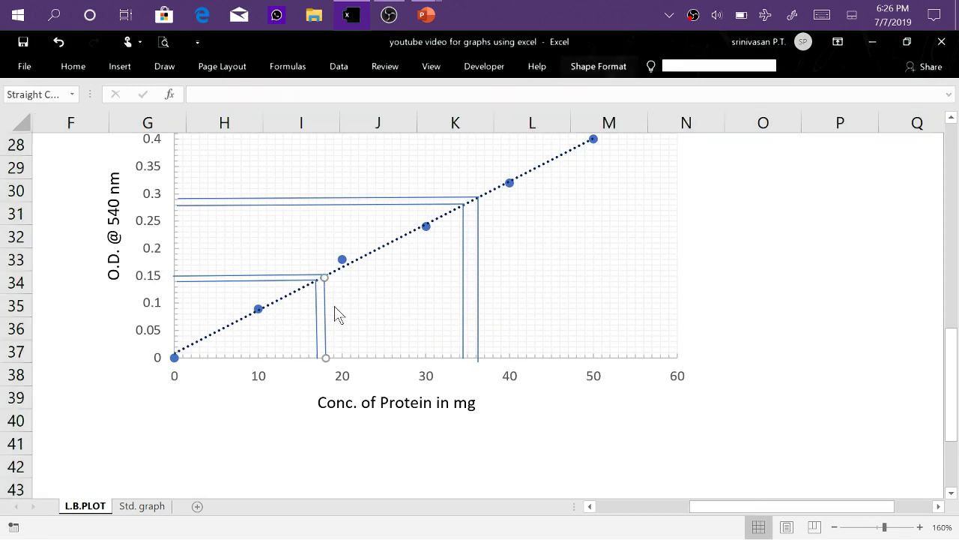
pyautogui.moveTo(324, 277); pyautogui.dragTo(326, 273)
pyautogui.click(317, 304)
pyautogui.moveTo(316, 280); pyautogui.dragTo(319, 284)
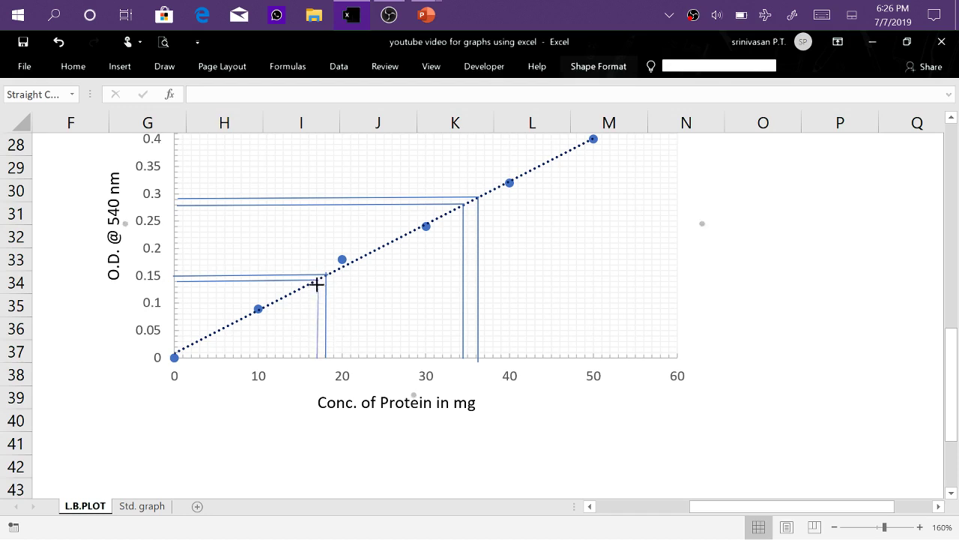
pyautogui.click(703, 291)
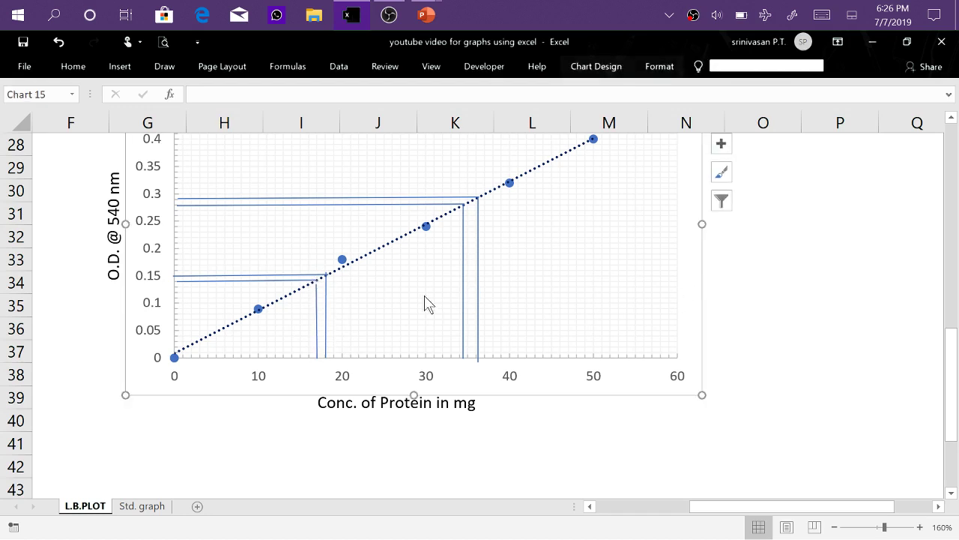
pyautogui.click(316, 294)
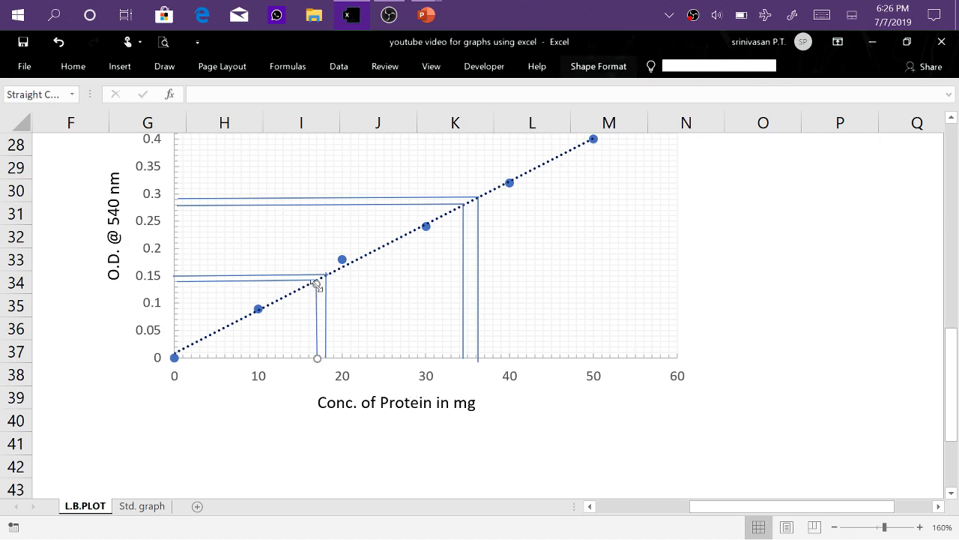
pyautogui.moveTo(316, 284); pyautogui.dragTo(316, 280)
pyautogui.press('Escape')
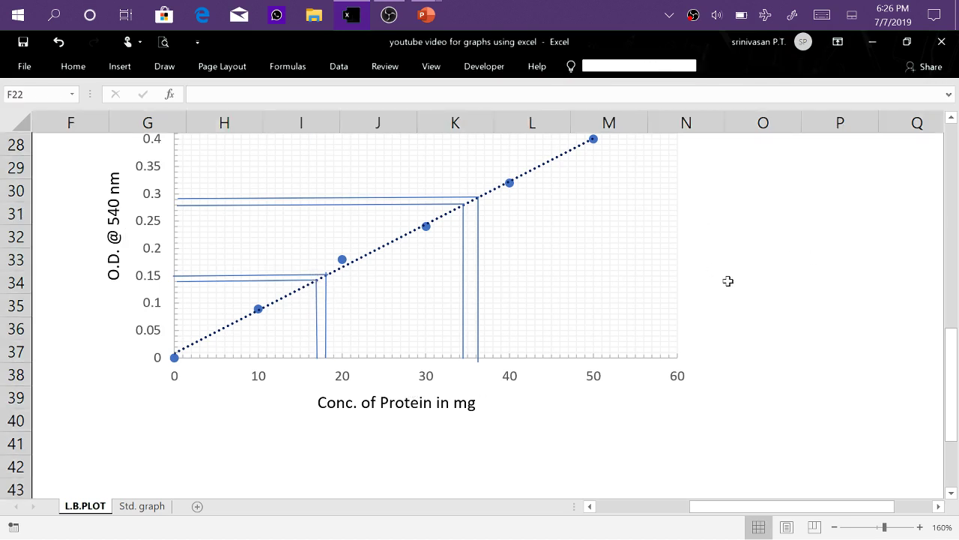
# - Shorten the 0.29 reading's vertical line so its lower end stops at the concentration axis
pyautogui.click(478, 353)
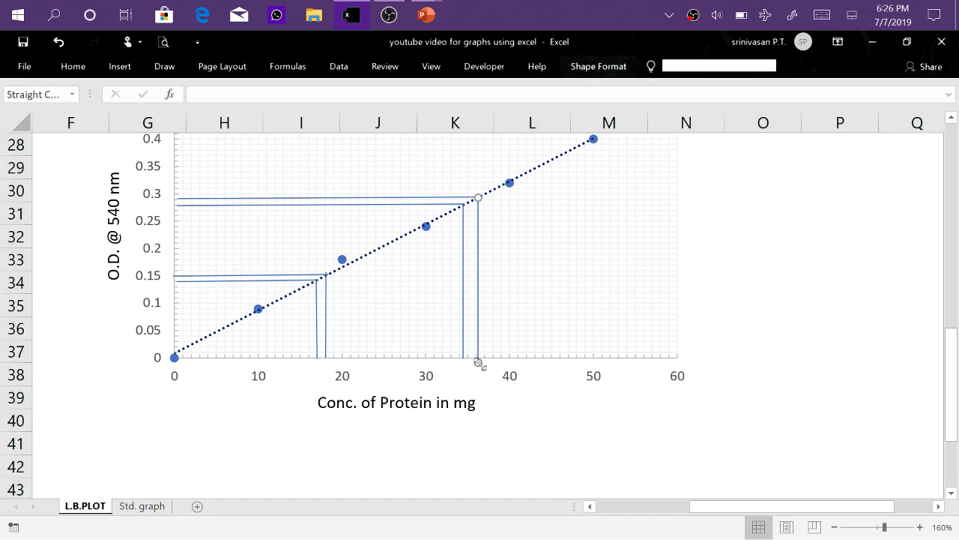
pyautogui.moveTo(479, 363); pyautogui.dragTo(477, 357)
pyautogui.moveTo(477, 358); pyautogui.dragTo(477, 358)
pyautogui.press('Escape')
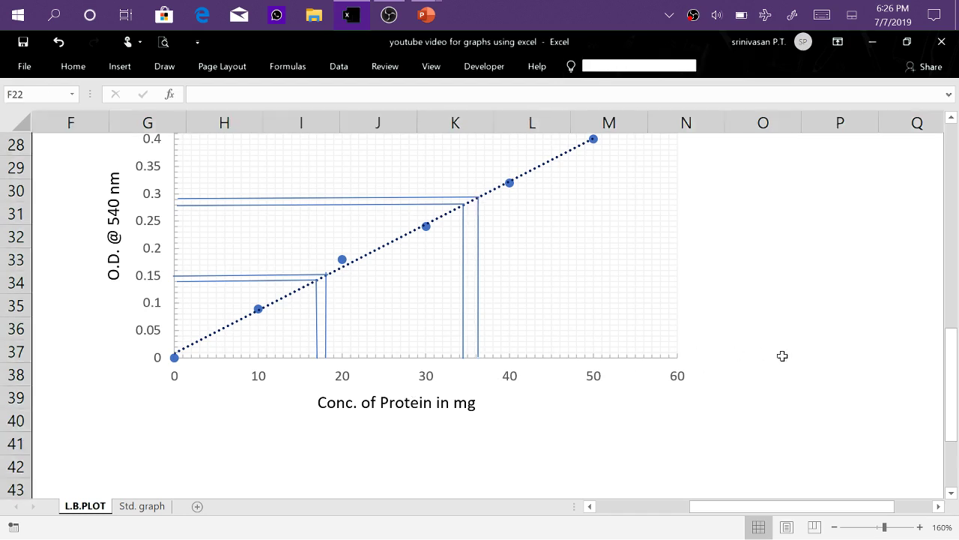
# - Enter the U1 samples' protein concentrations beside their O.D. values: 18 for 0.15 in D33 and 17 for 0.14 in D34
pyautogui.click(425, 357)
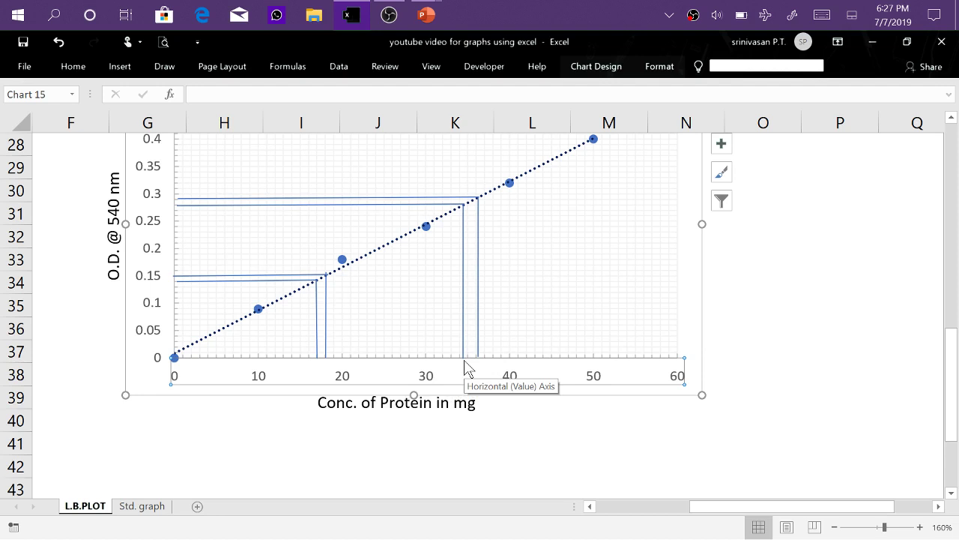
pyautogui.moveTo(694, 507); pyautogui.dragTo(640, 507)
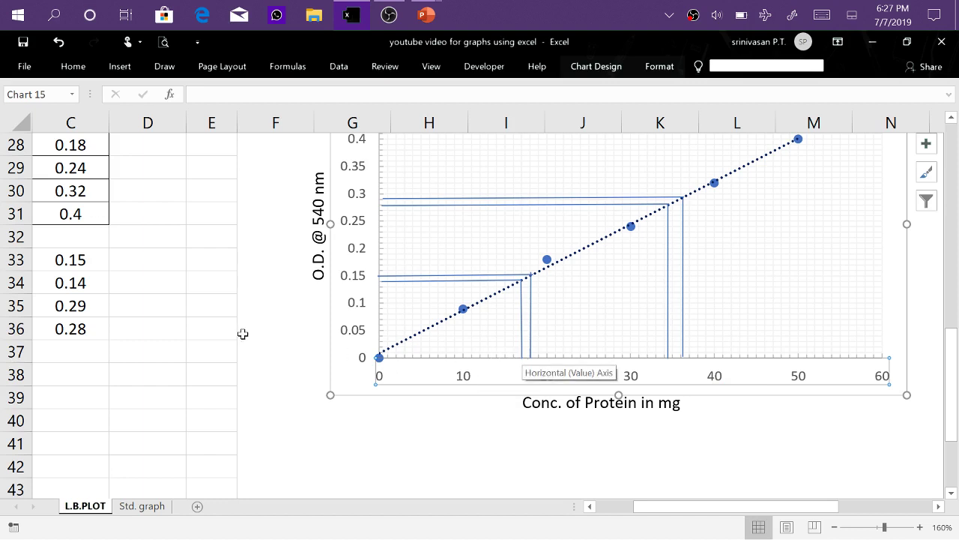
pyautogui.click(146, 264)
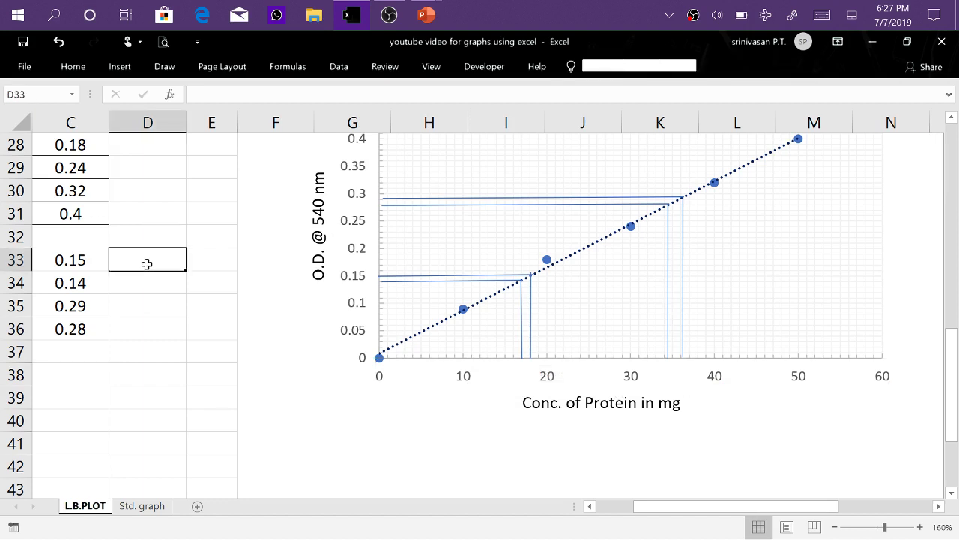
pyautogui.write('17')
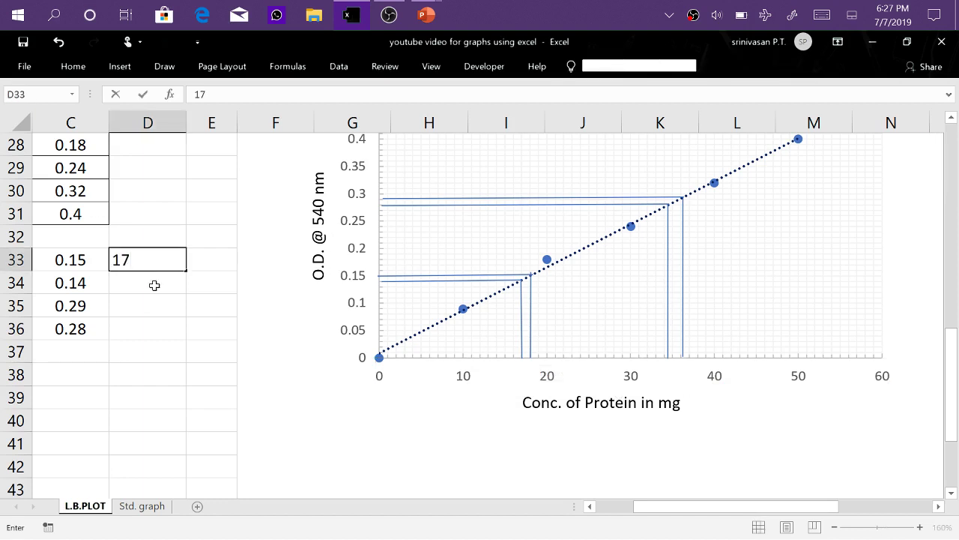
pyautogui.press('Return')
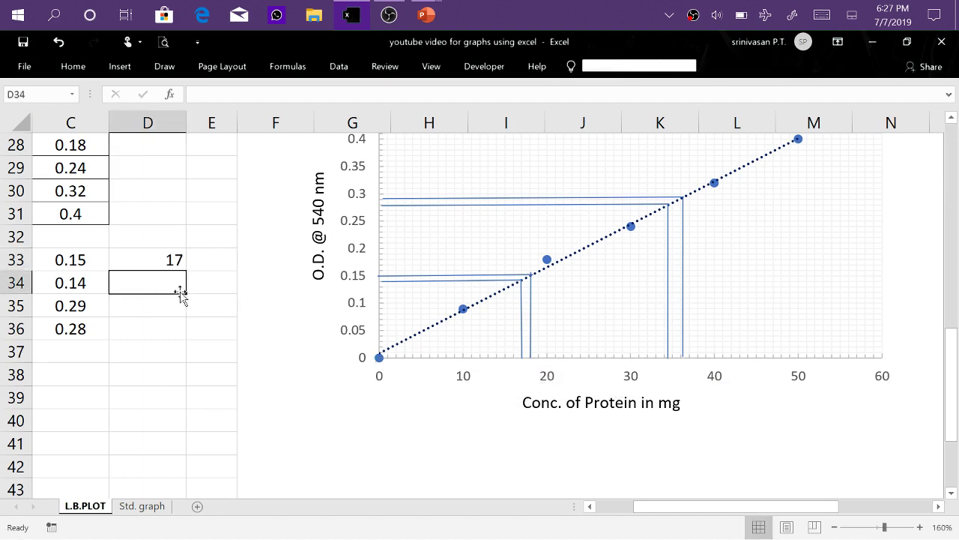
pyautogui.write('1')
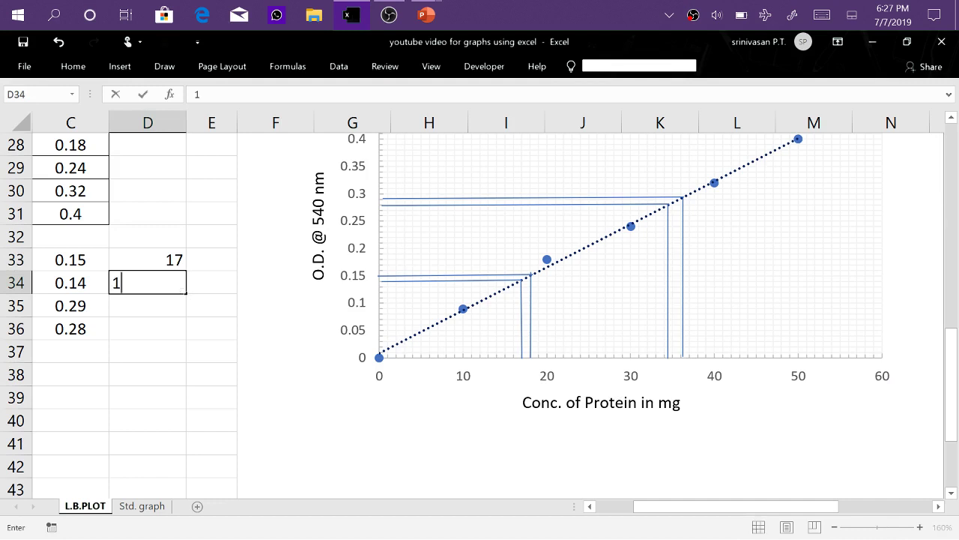
pyautogui.write('7')
pyautogui.click(165, 263)
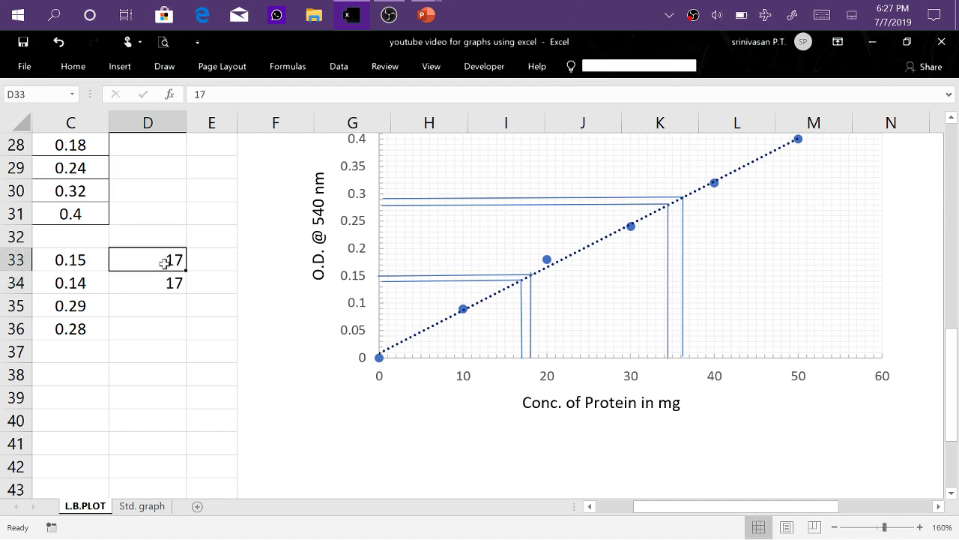
pyautogui.write('18')
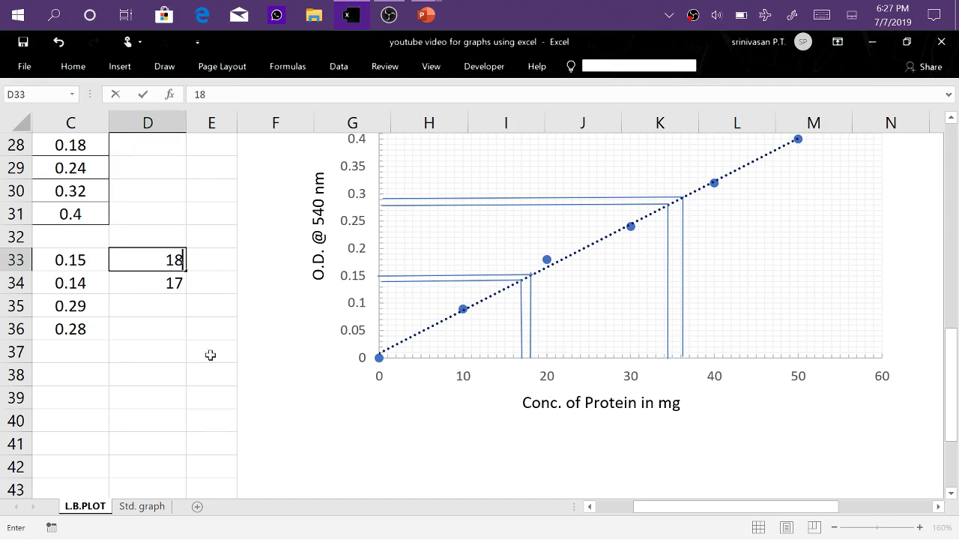
# - Enter the U2 samples' protein concentrations beside their O.D. values: 34.5 for 0.28 in D36 and 37 for 0.29 in D35
pyautogui.click(157, 311)
pyautogui.click(158, 332)
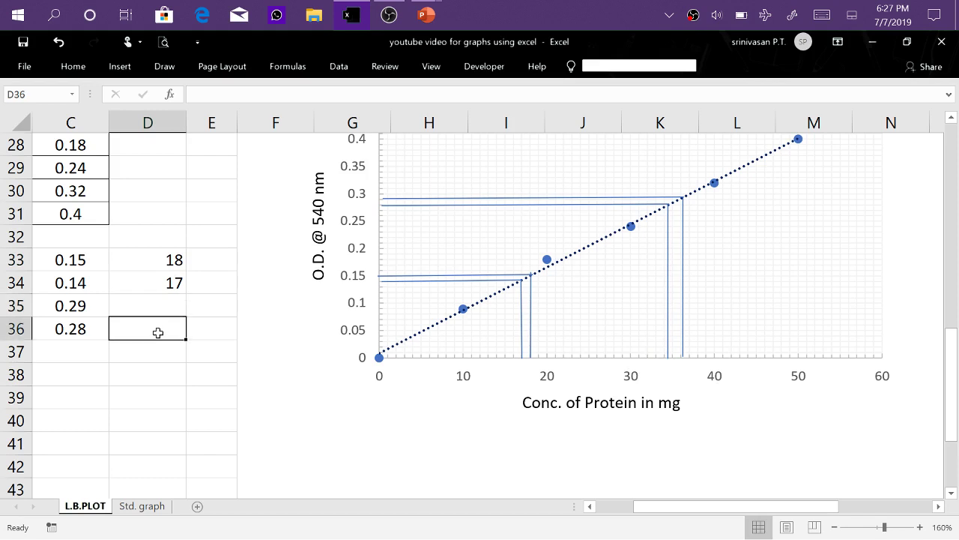
pyautogui.write('34.5')
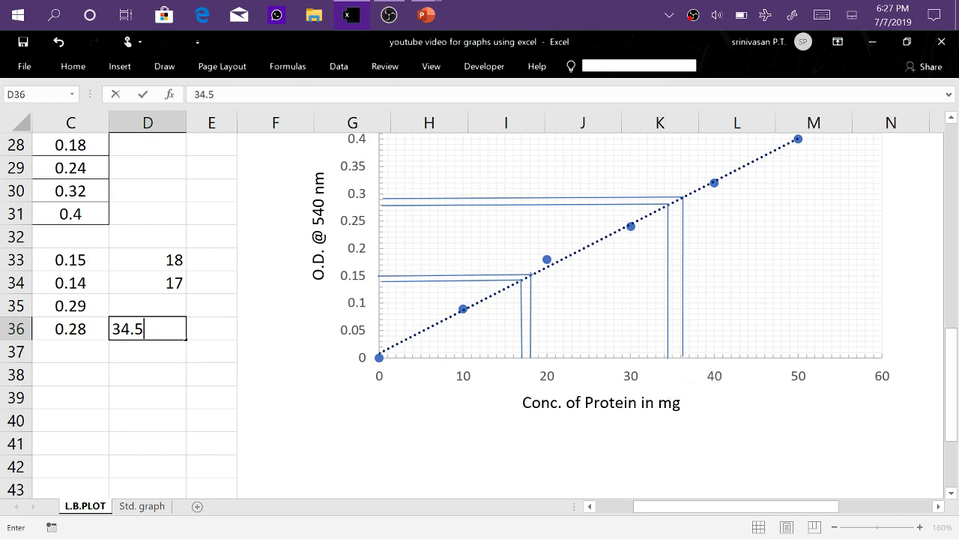
pyautogui.click(150, 310)
pyautogui.write('3')
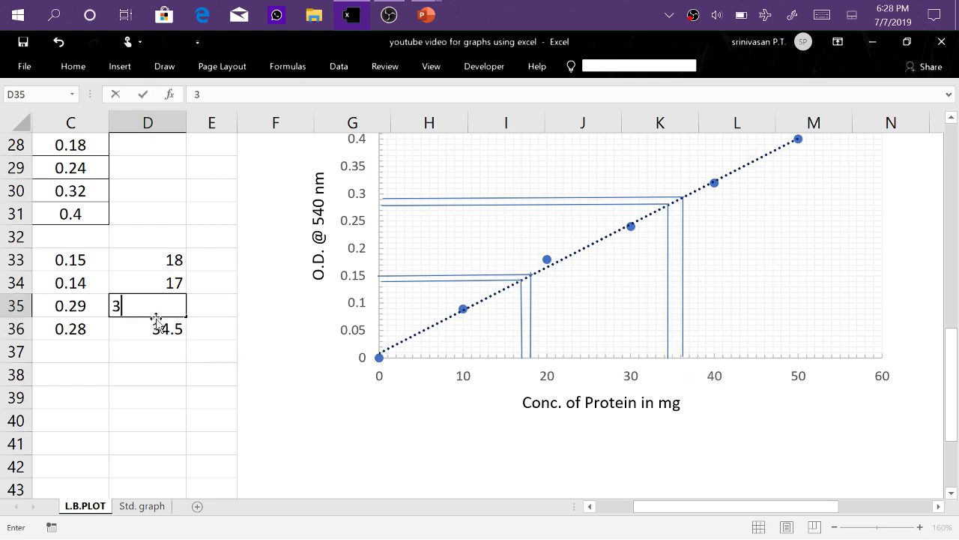
pyautogui.write('7')
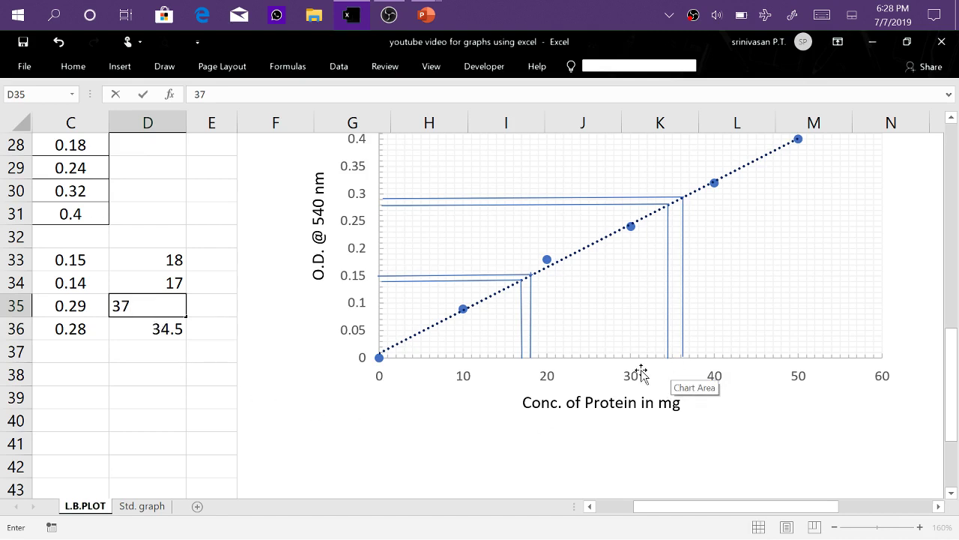
pyautogui.click(179, 366)
# - Add the headings "mg protein" in D32 and "OD" in C32 above the unknown samples' values
pyautogui.click(166, 241)
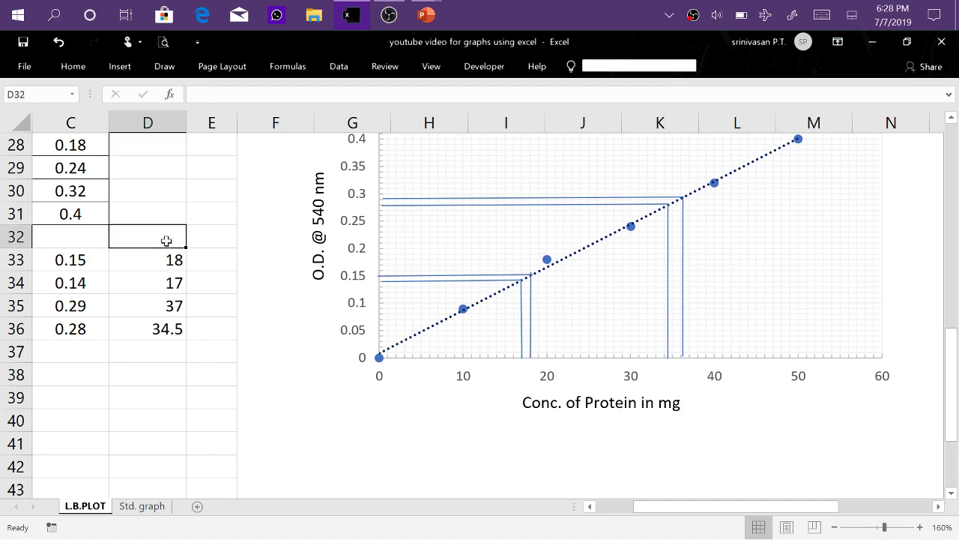
pyautogui.write('mg protein')
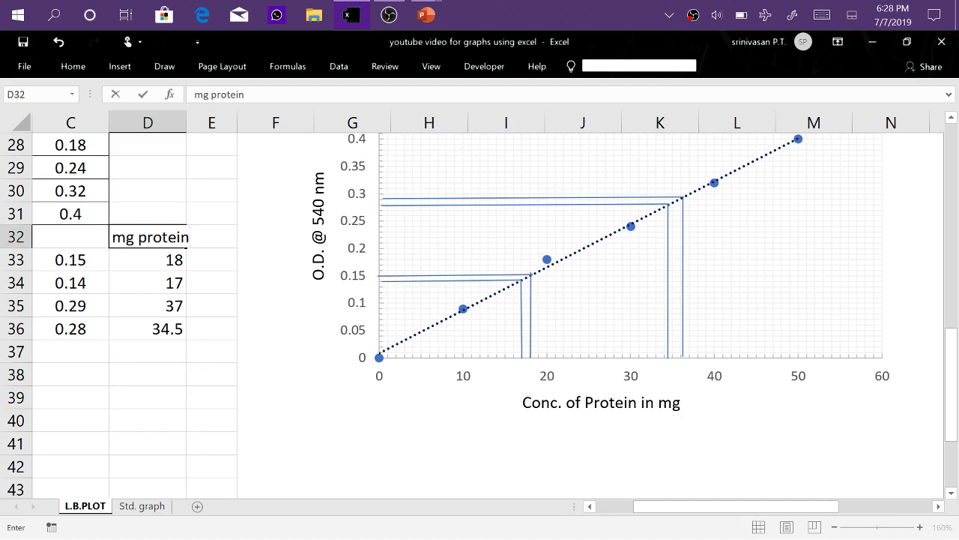
pyautogui.click(75, 235)
pyautogui.write('od')
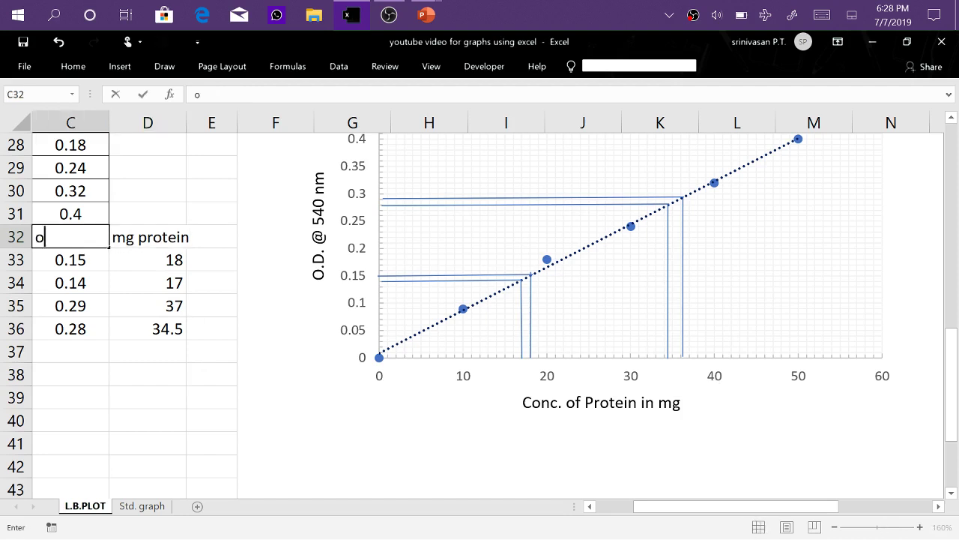
pyautogui.press('BackSpace')
pyautogui.press('BackSpace')
pyautogui.write('OD')
pyautogui.click(281, 375)
pyautogui.keyDown('ctrl'); pyautogui.scroll(-4, 280, 377); pyautogui.keyUp('ctrl')
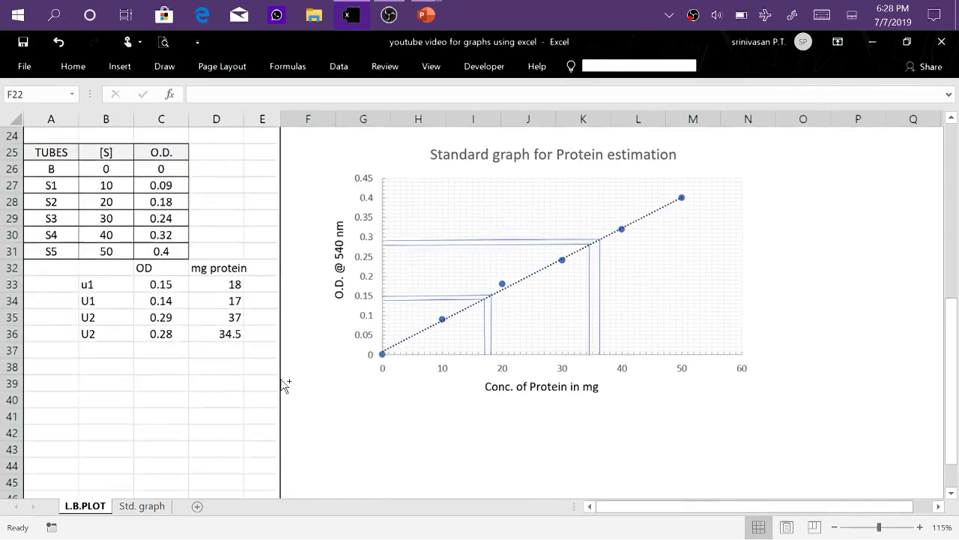
pyautogui.keyDown('ctrl'); pyautogui.scroll(-2, 280, 379); pyautogui.keyUp('ctrl')
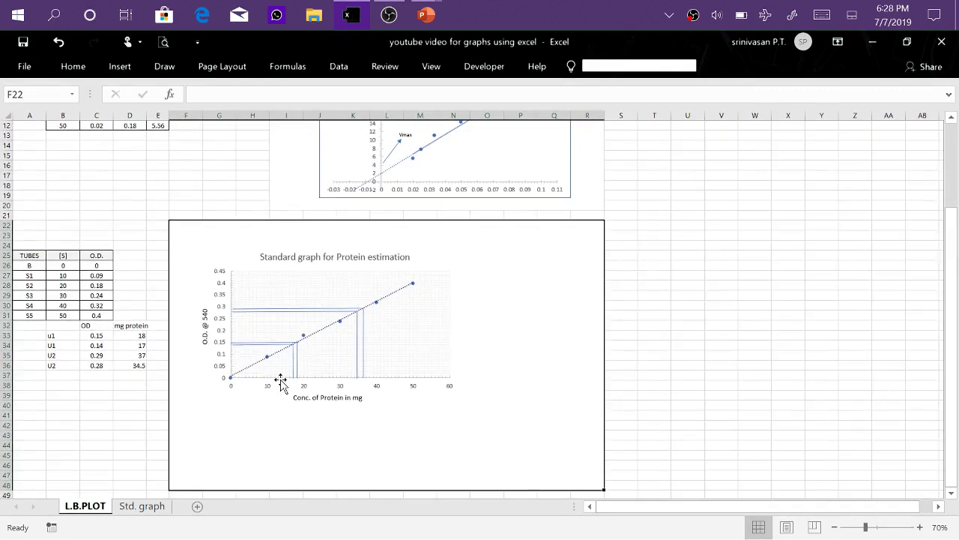
pyautogui.rightClick(802, 69)
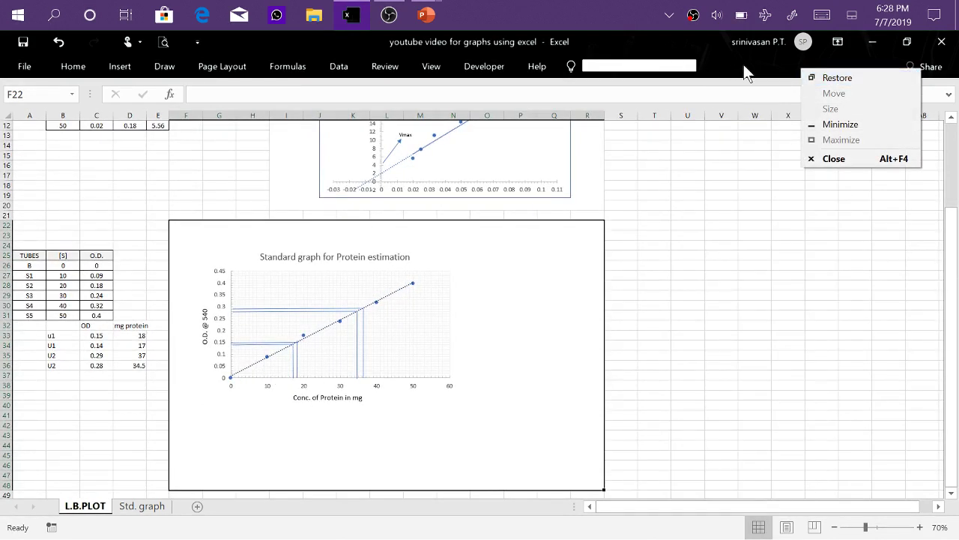
pyautogui.click(952, 59)
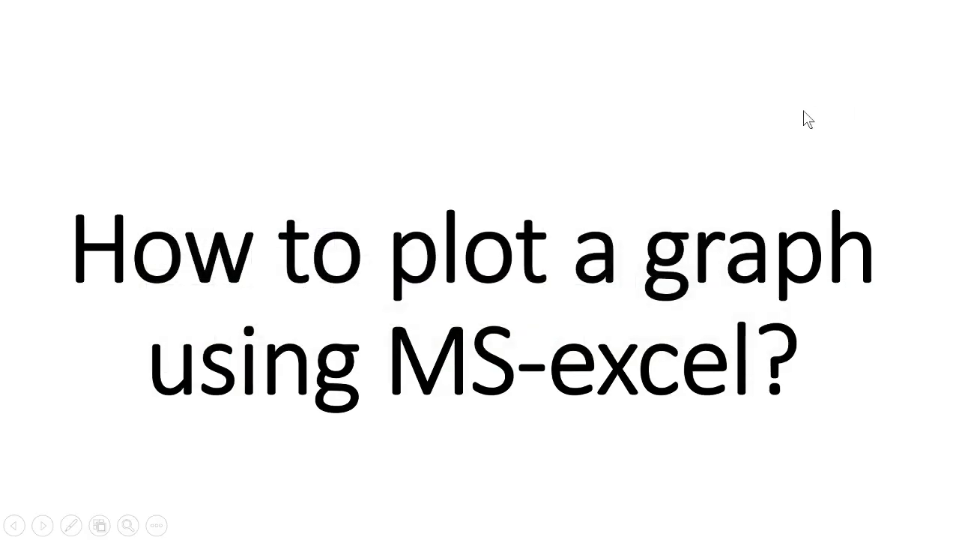
pyautogui.press('Escape')
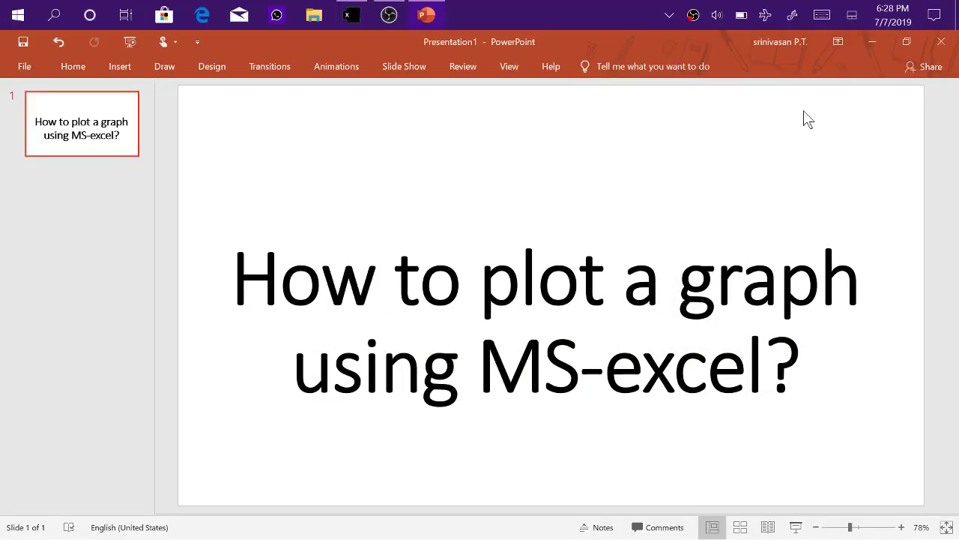
pyautogui.hotkey('alt', 'Tab')
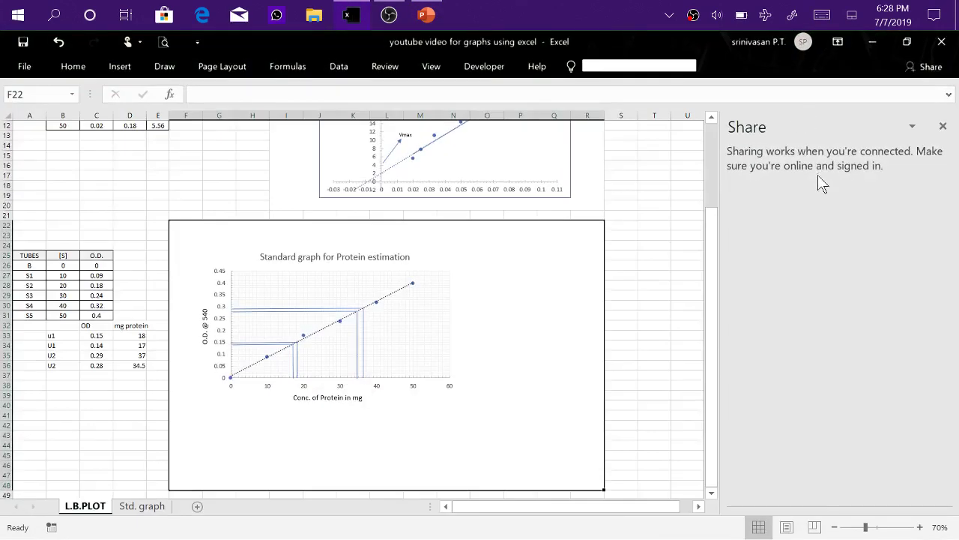
pyautogui.click(943, 126)
pyautogui.rightClick(843, 71)
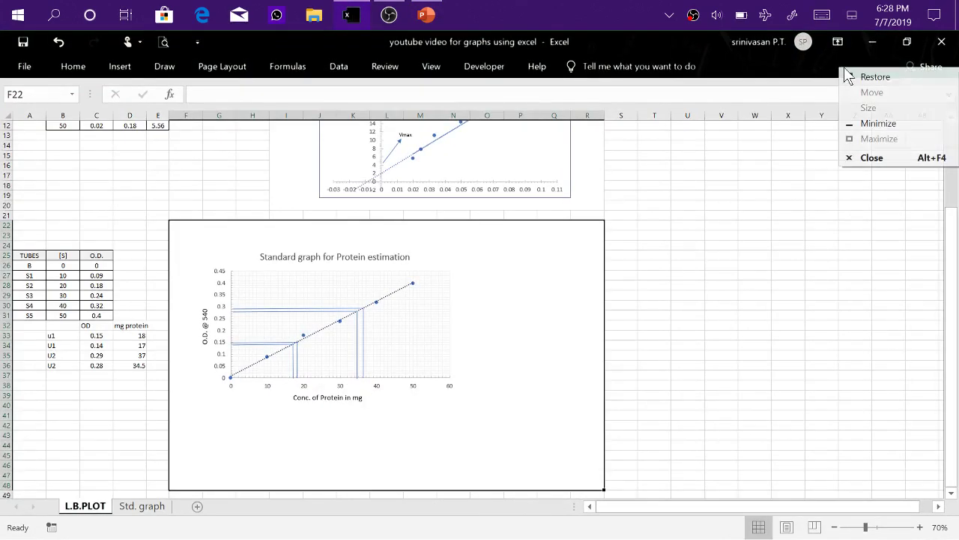
pyautogui.rightClick(705, 41)
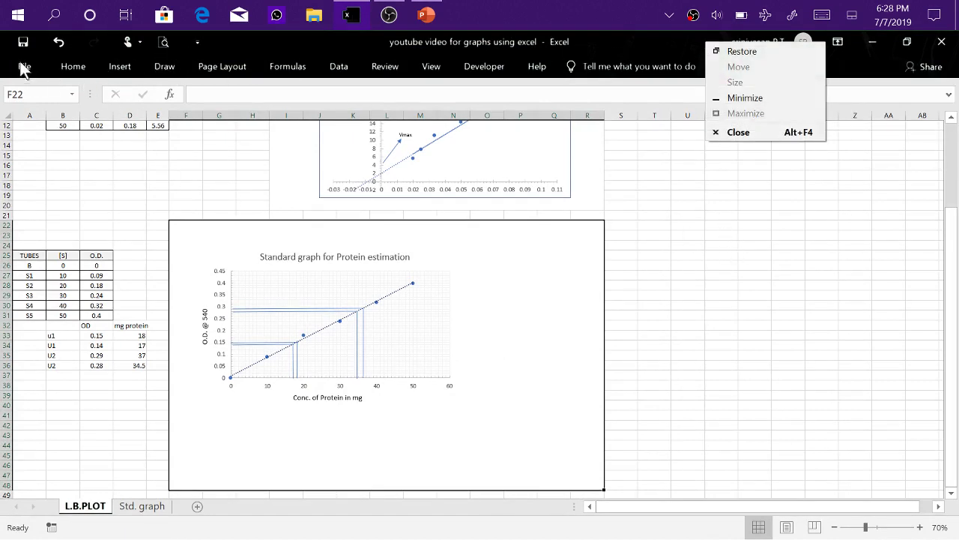
pyautogui.click(72, 67)
pyautogui.click(72, 67)
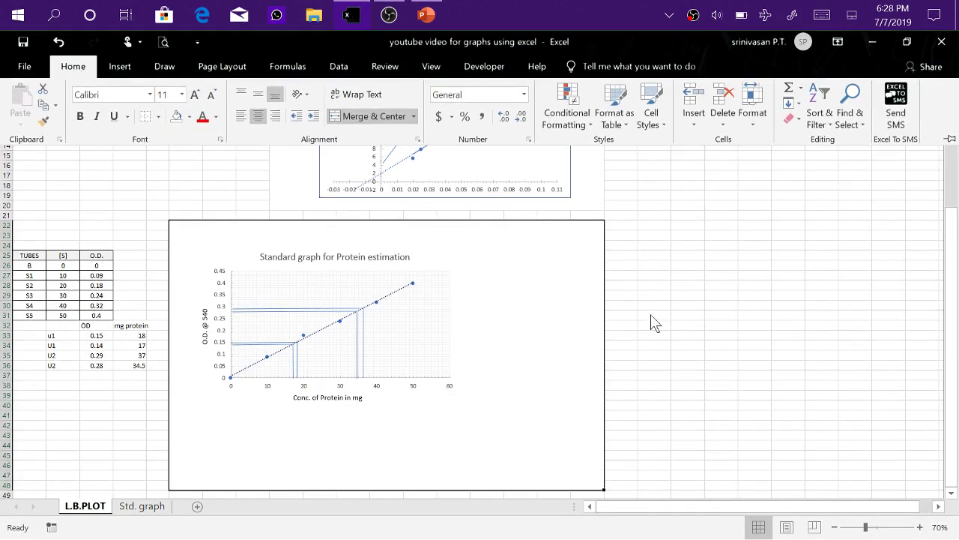
pyautogui.click(519, 344)
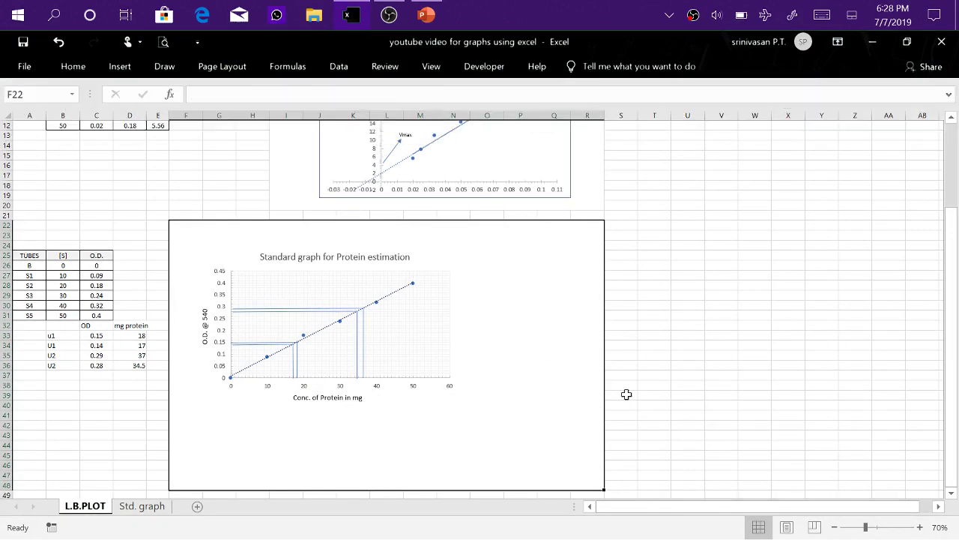
# - Try to calculate the mean of the standards' concentrations in B39 with =mean(B27:B31)
pyautogui.click(920, 527)
pyautogui.click(919, 527)
pyautogui.click(920, 526)
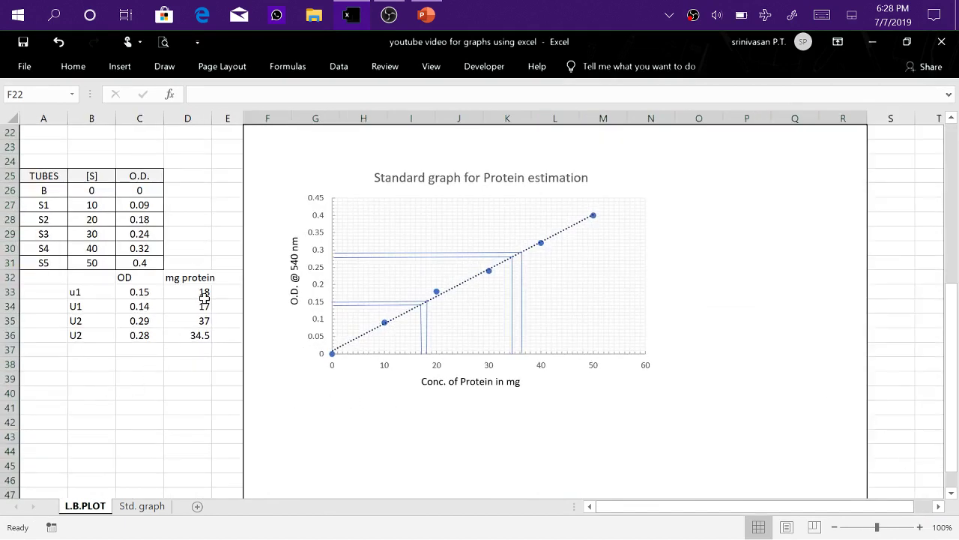
pyautogui.click(89, 377)
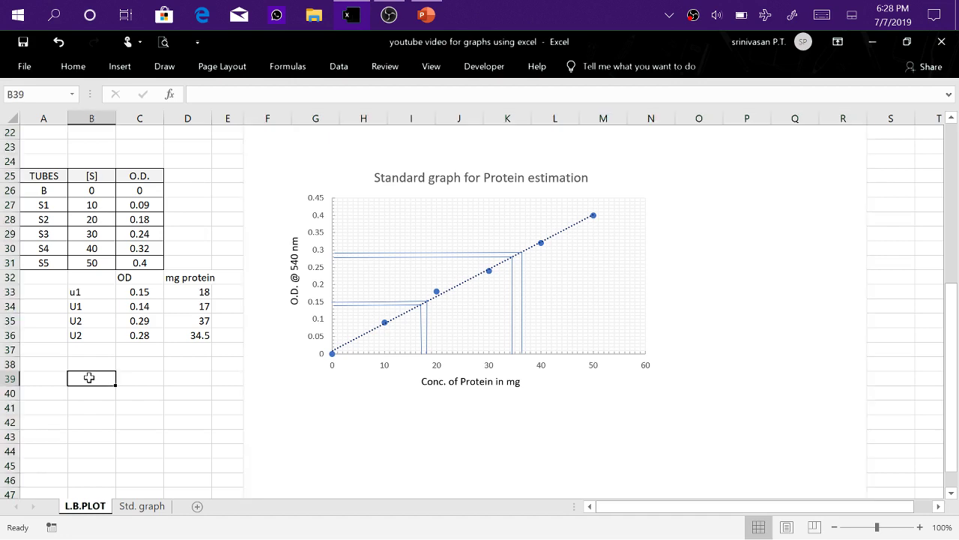
pyautogui.write('=')
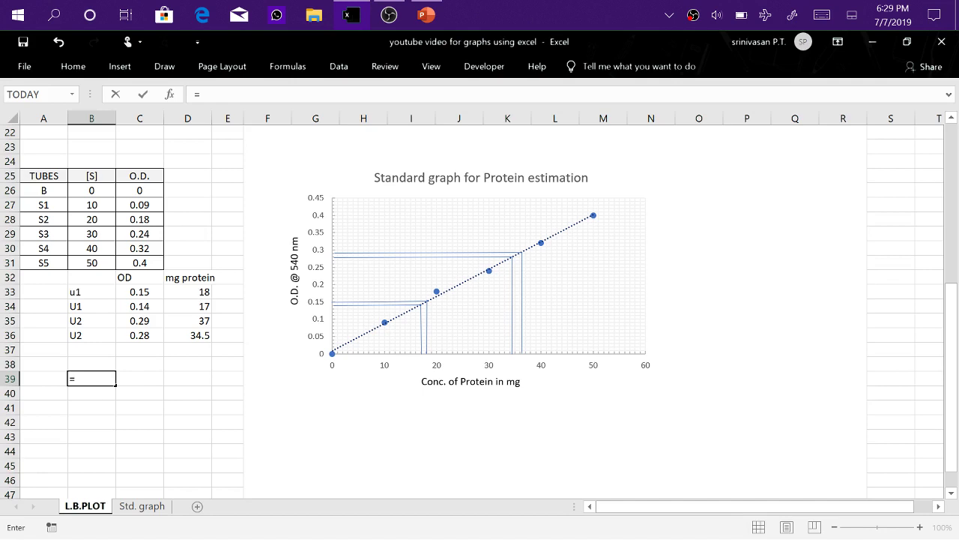
pyautogui.write('mean')
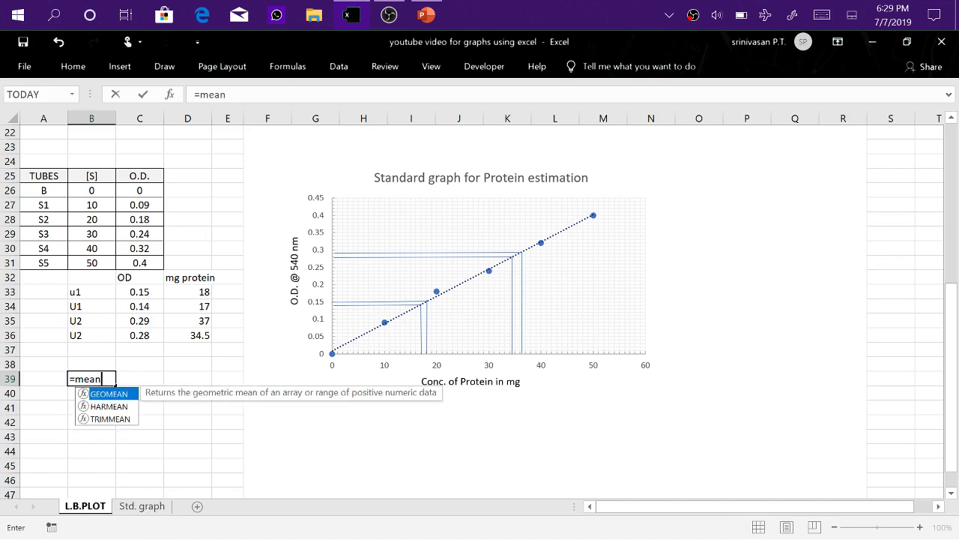
pyautogui.write('(')
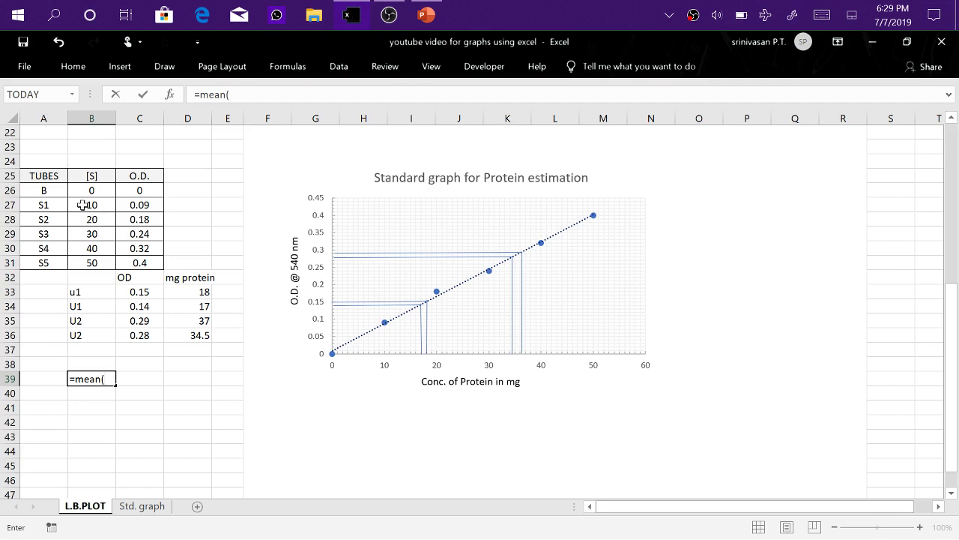
pyautogui.moveTo(86, 207); pyautogui.dragTo(85, 263)
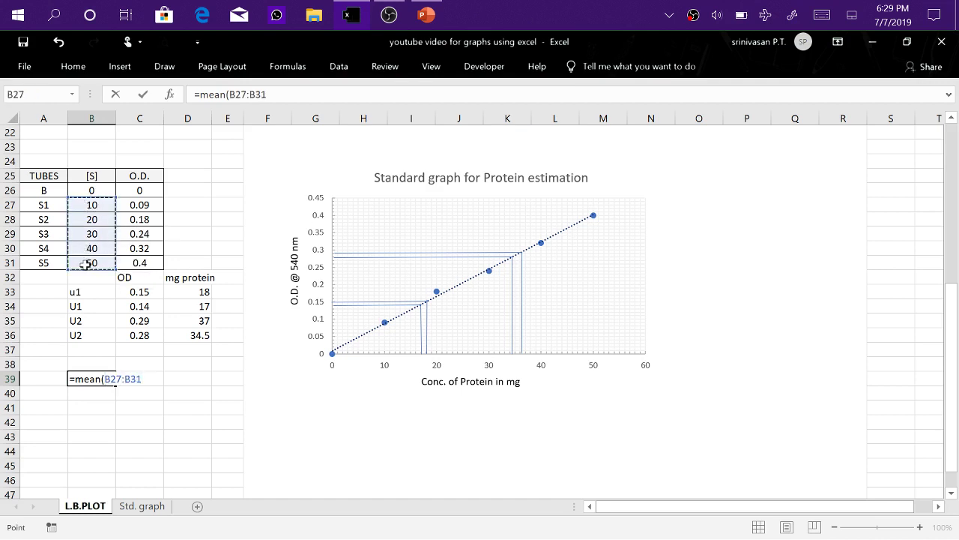
pyautogui.write(')')
pyautogui.press('Return')
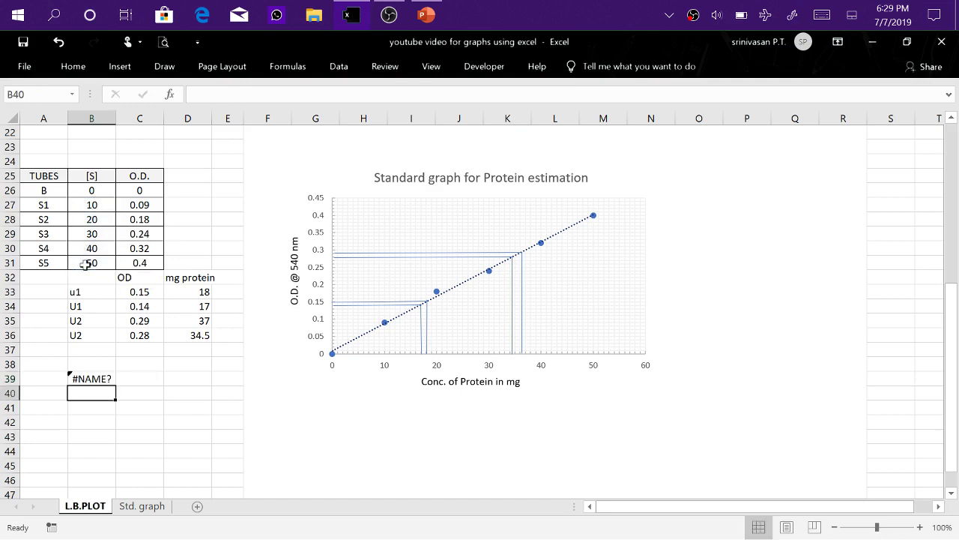
# - Clear the mean formula from B39
pyautogui.click(93, 378)
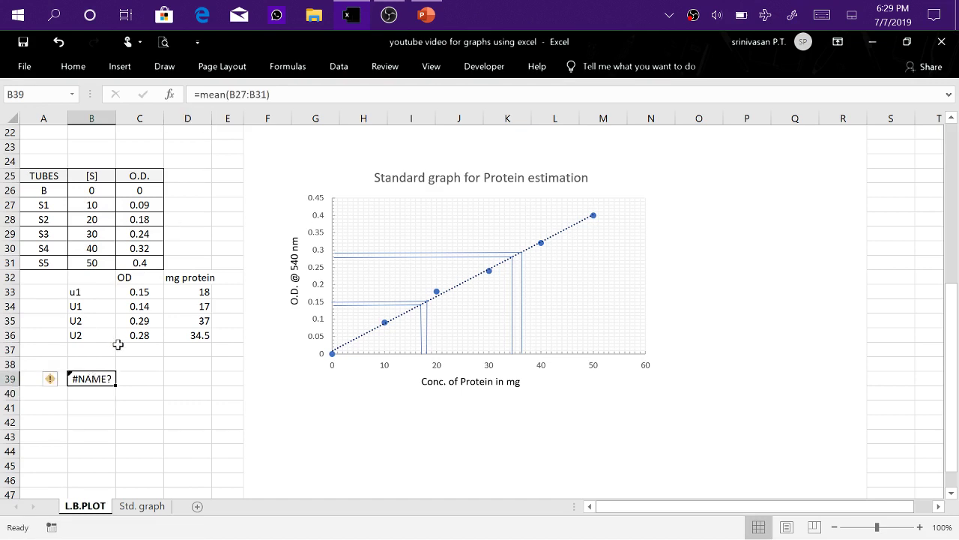
pyautogui.write('=mean')
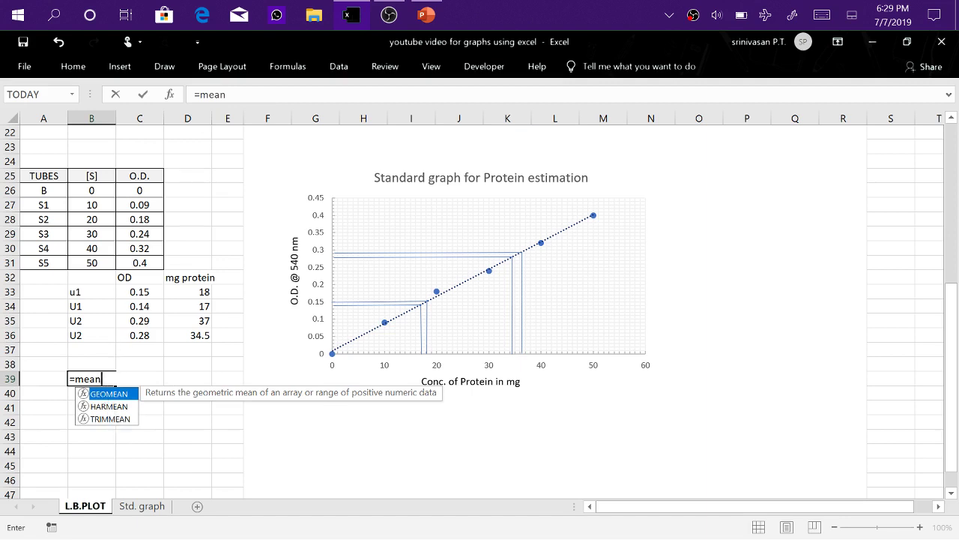
pyautogui.press('BackSpace')
pyautogui.press('BackSpace')
pyautogui.press('BackSpace')
pyautogui.press('BackSpace')
pyautogui.press('BackSpace')
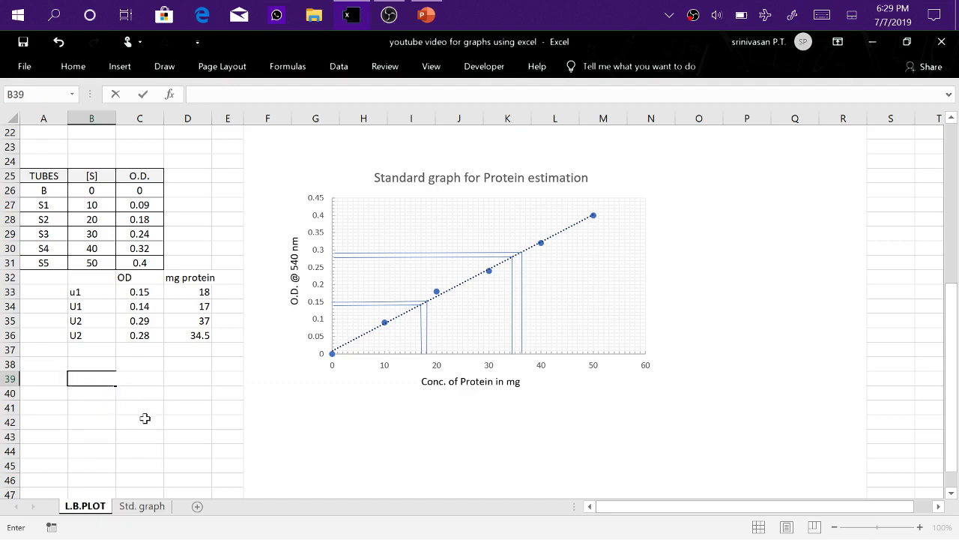
pyautogui.click(145, 418)
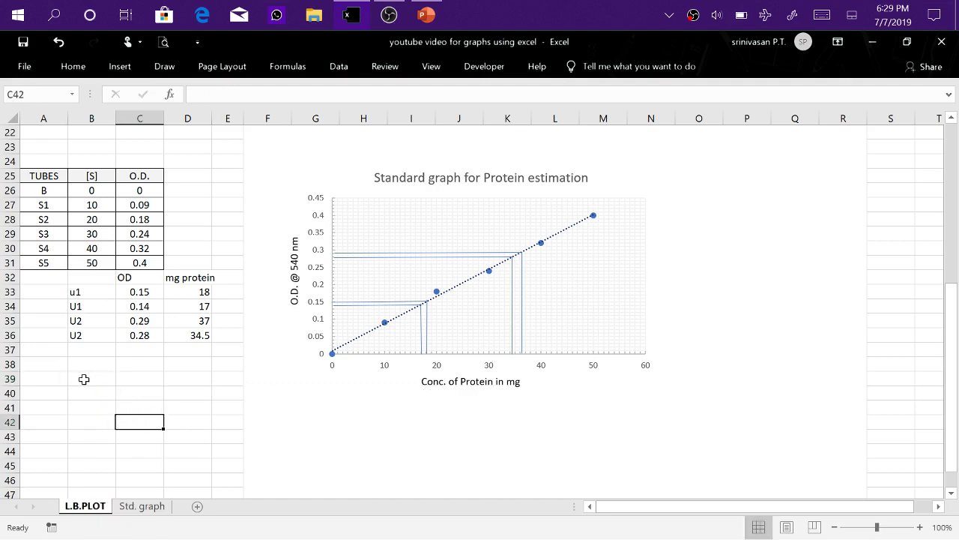
# - Total the standards' concentrations S1 to S5 in B39 with =sum(B27:B31)
pyautogui.click(84, 379)
pyautogui.write('=')
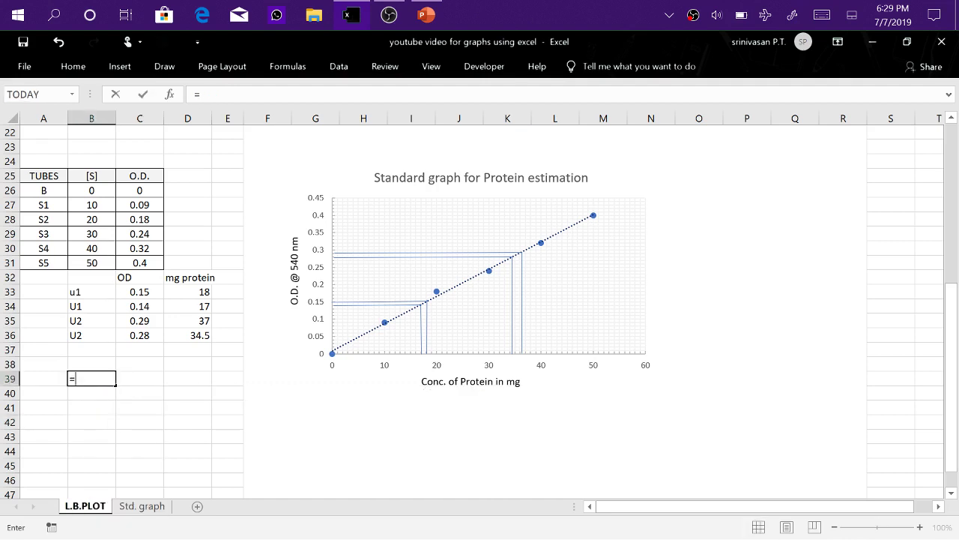
pyautogui.write('sum(')
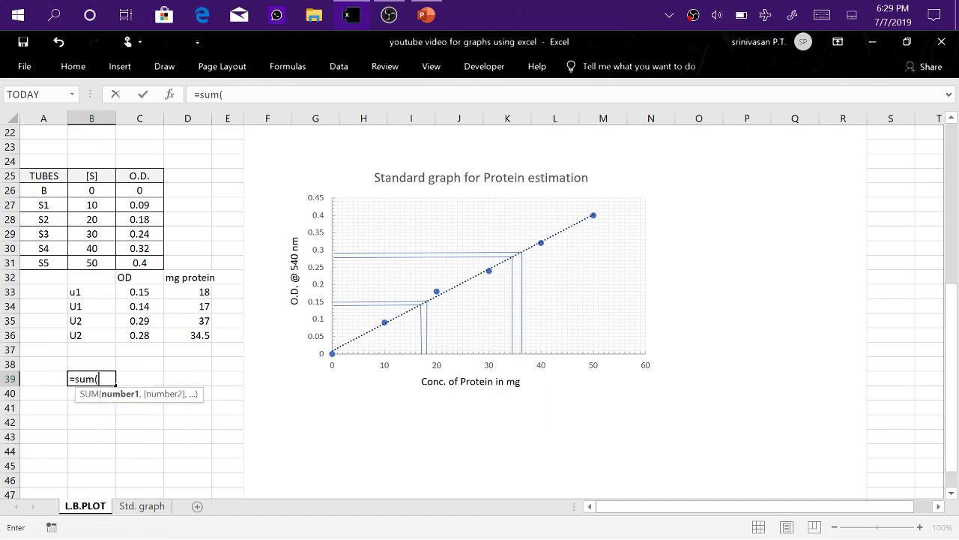
pyautogui.moveTo(106, 207); pyautogui.dragTo(110, 262)
pyautogui.write(')')
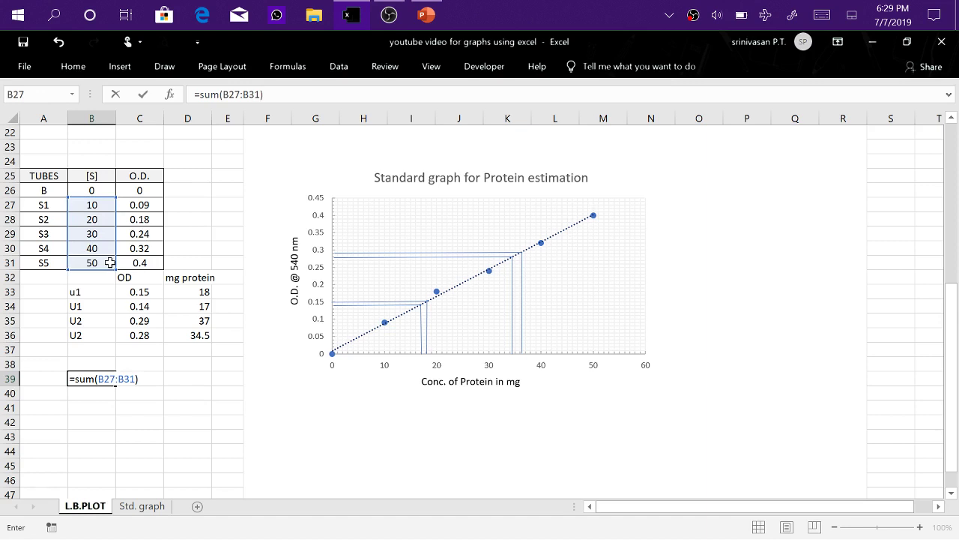
pyautogui.press('Return')
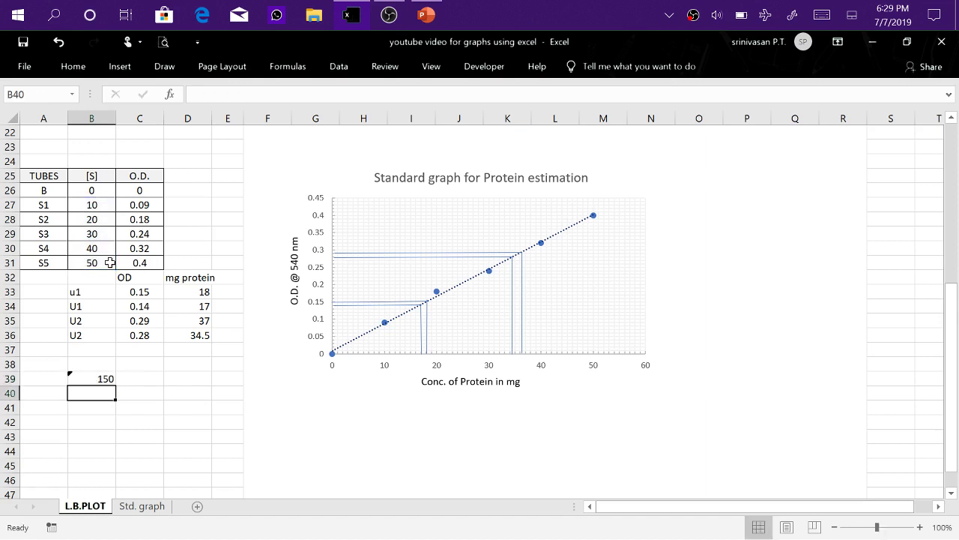
# - Calculate the standards' average concentration in B40 with =B39/5
pyautogui.write('=')
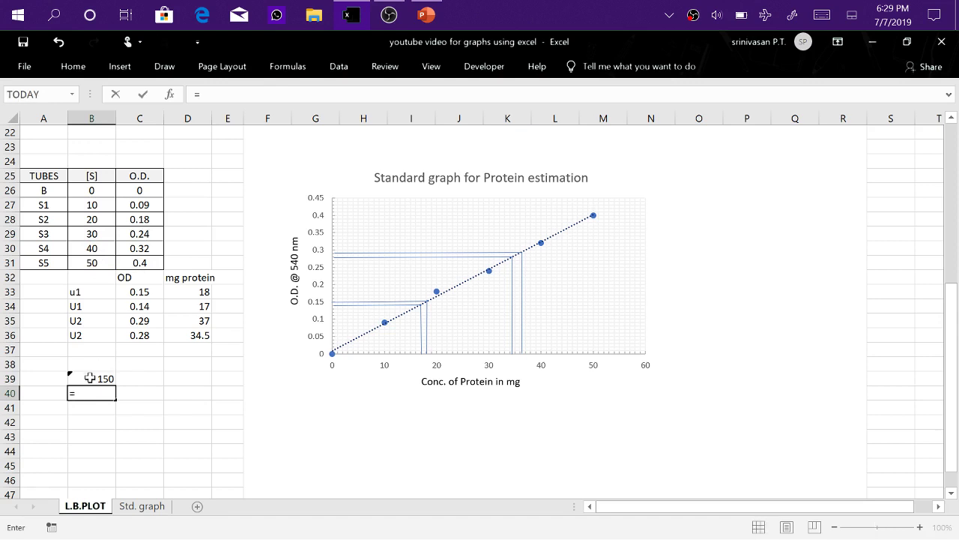
pyautogui.click(89, 379)
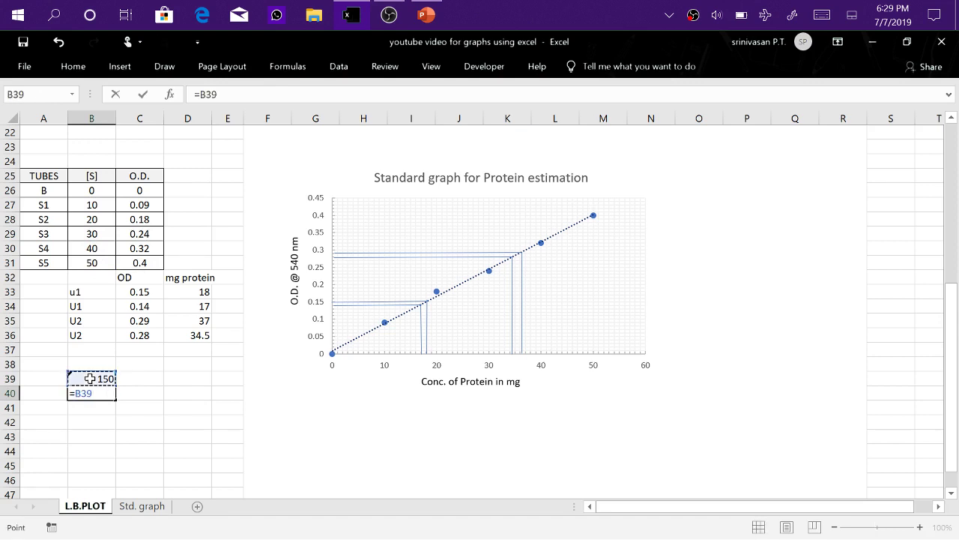
pyautogui.write('/5')
pyautogui.press('Return')
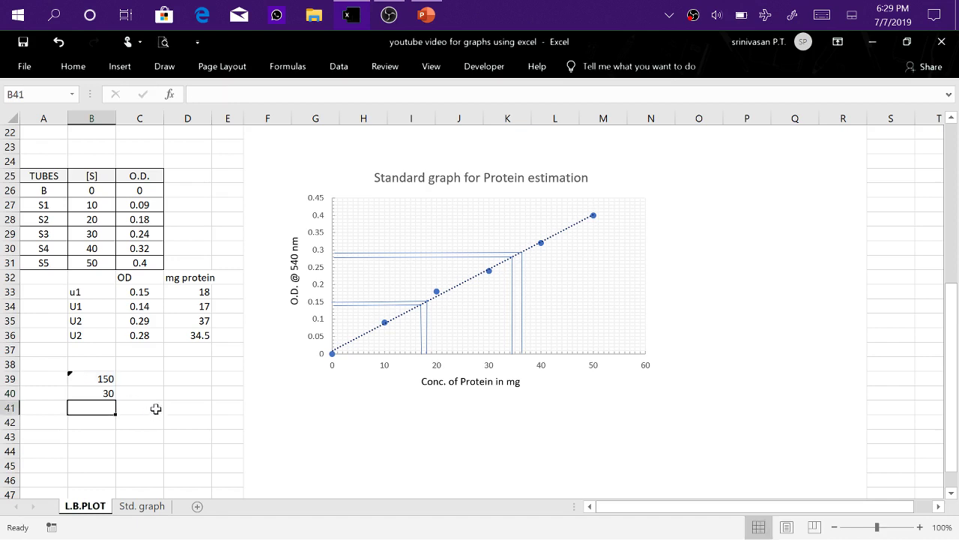
# - Total the standards' O.D. values S1 to S5 in C39 with =sum(C27:C31)
pyautogui.click(151, 382)
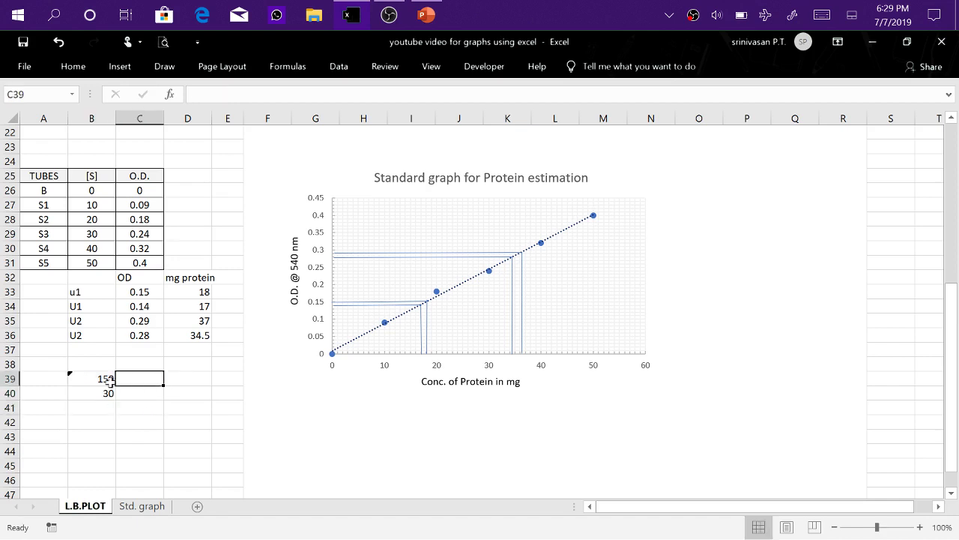
pyautogui.write('=')
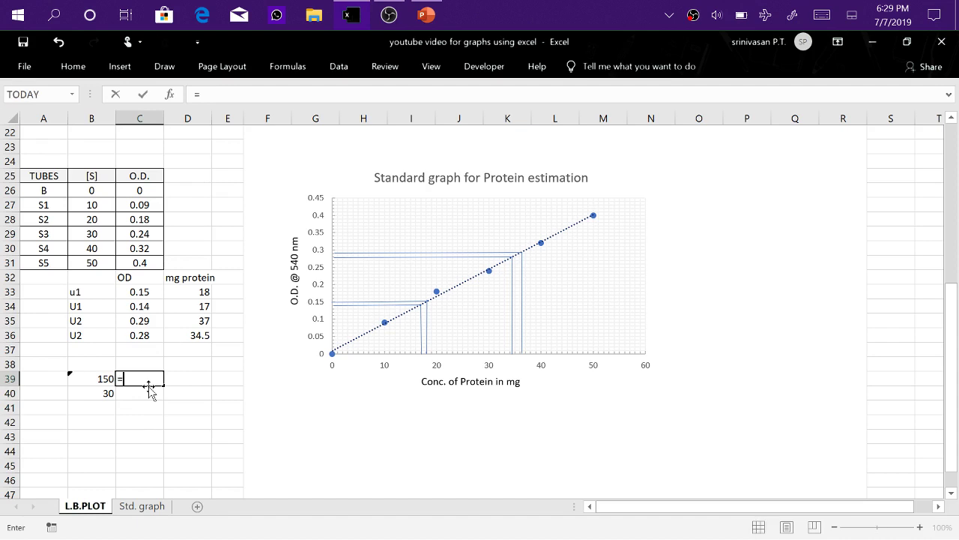
pyautogui.write('sum')
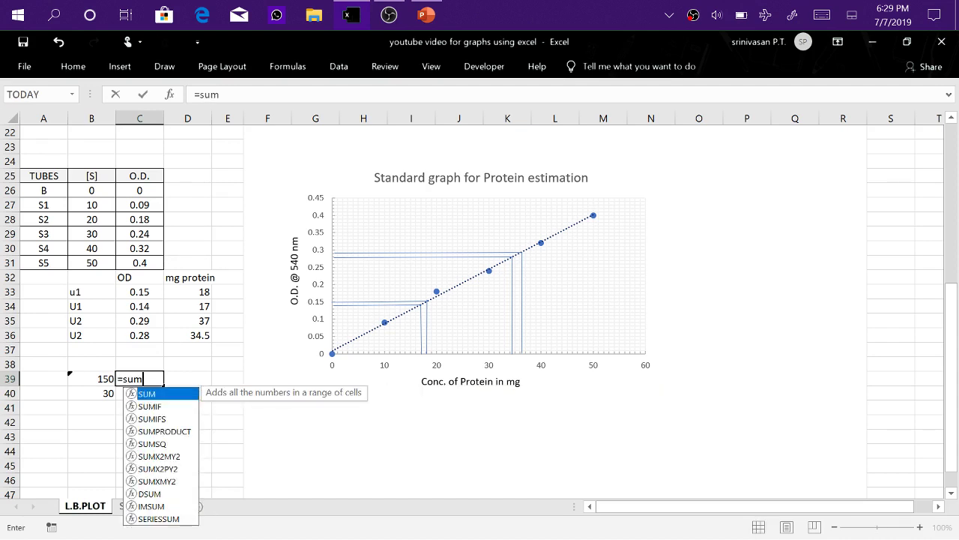
pyautogui.write('(')
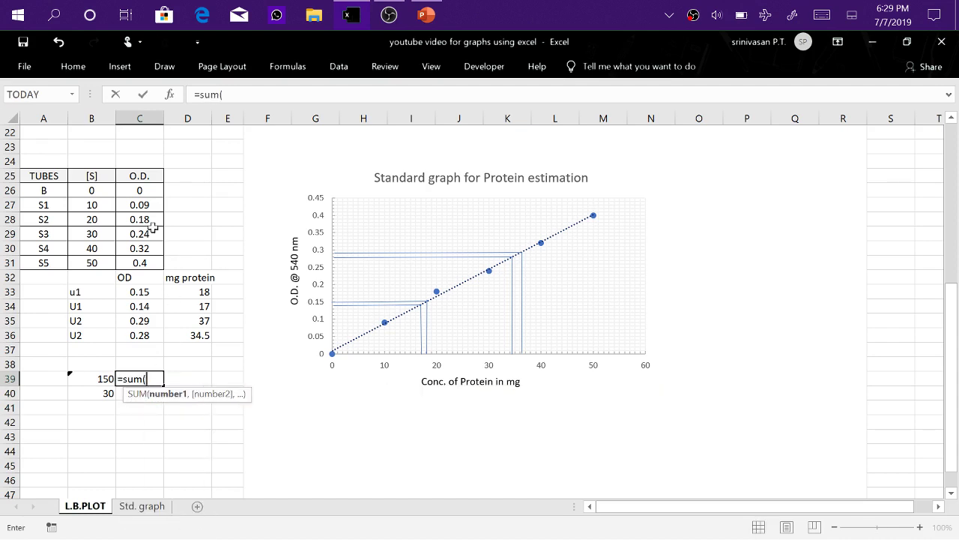
pyautogui.moveTo(149, 204); pyautogui.dragTo(154, 260)
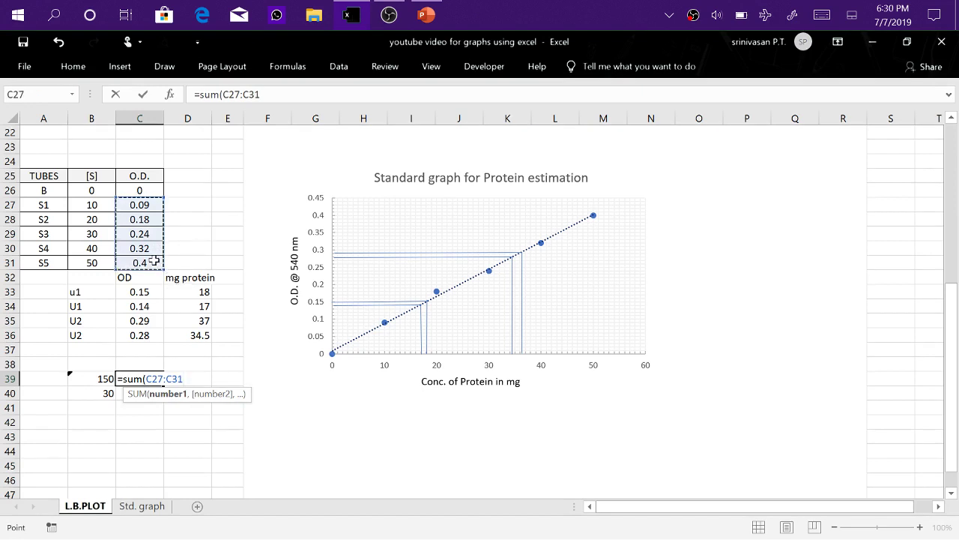
pyautogui.write(')')
pyautogui.press('Return')
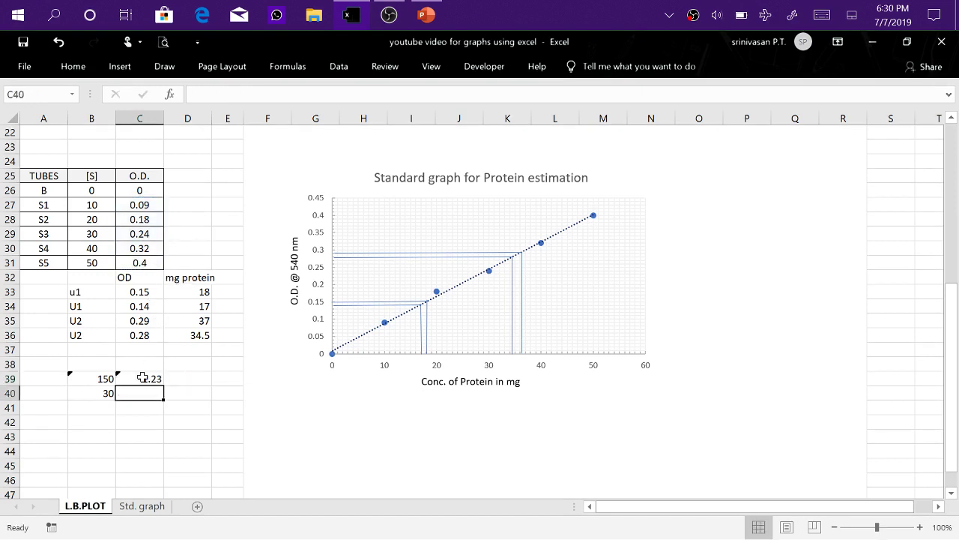
# - Calculate the standards' average O.D. in C40 with =C39/5
pyautogui.write('=')
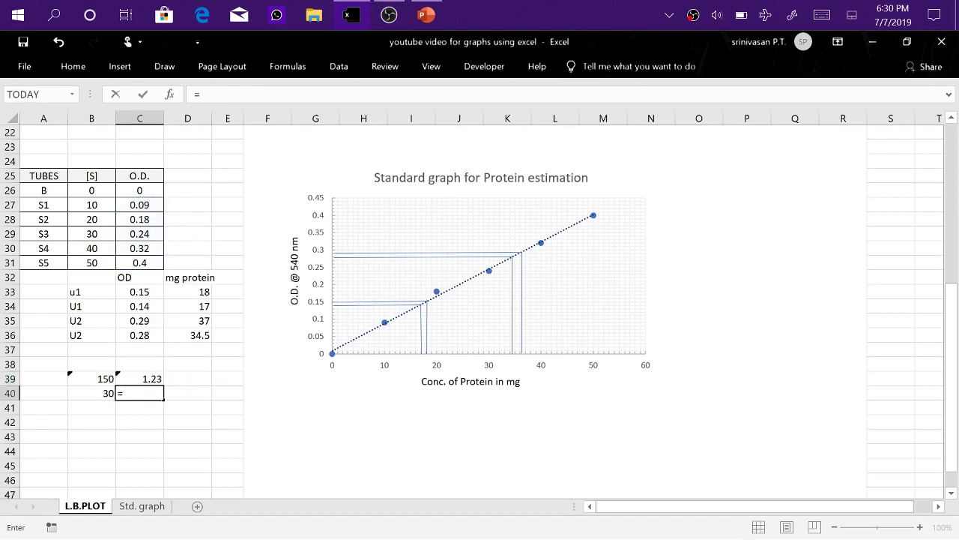
pyautogui.click(139, 381)
pyautogui.write('/5')
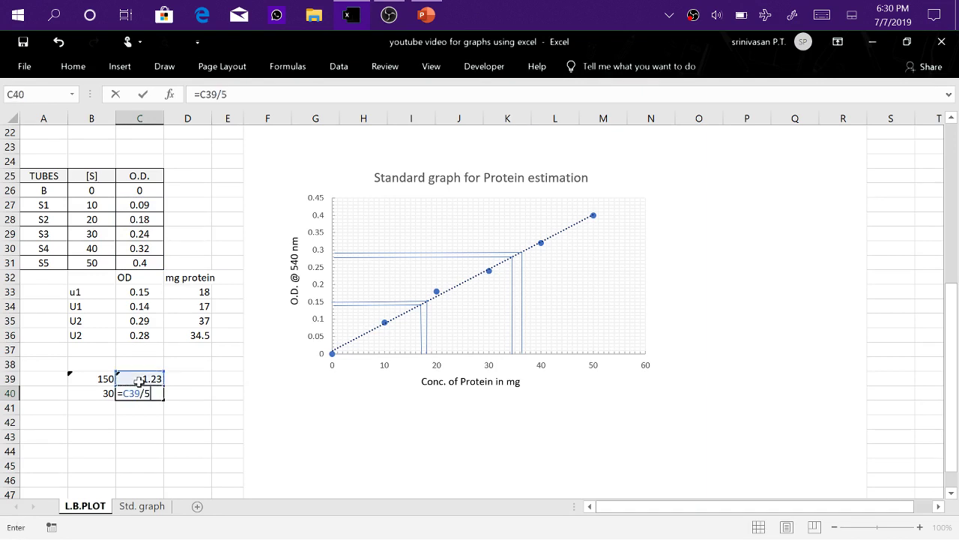
pyautogui.press('Return')
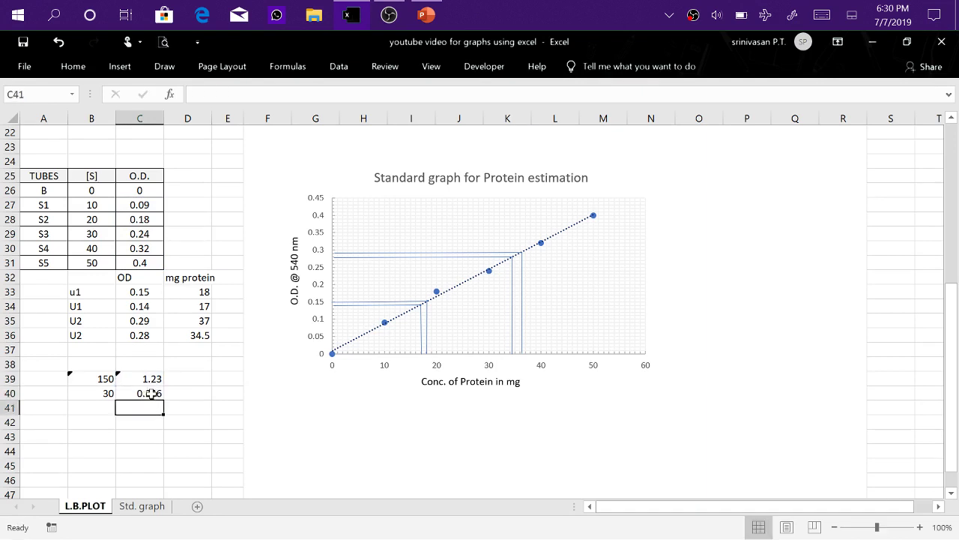
# - Format the average O.D. in C40 to show two decimal places
pyautogui.click(149, 394)
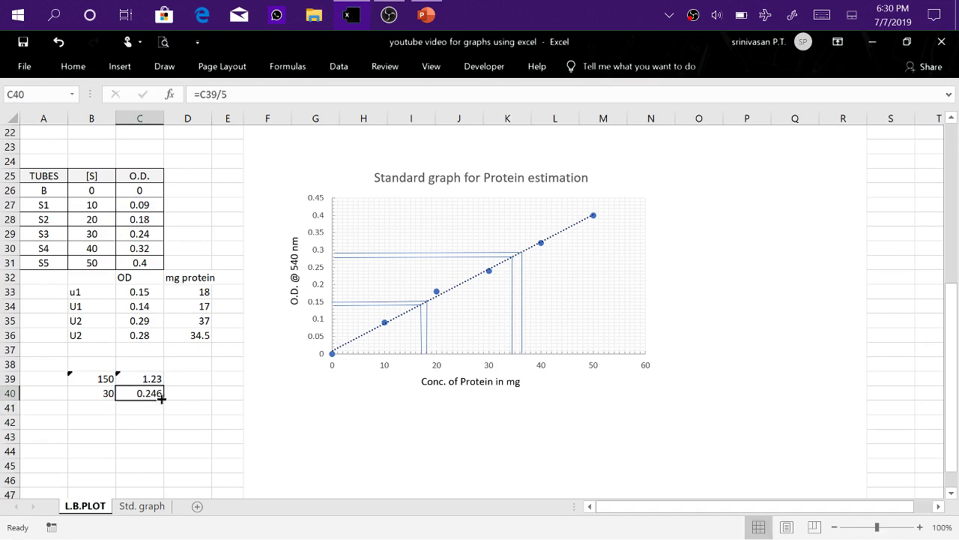
pyautogui.click(73, 66)
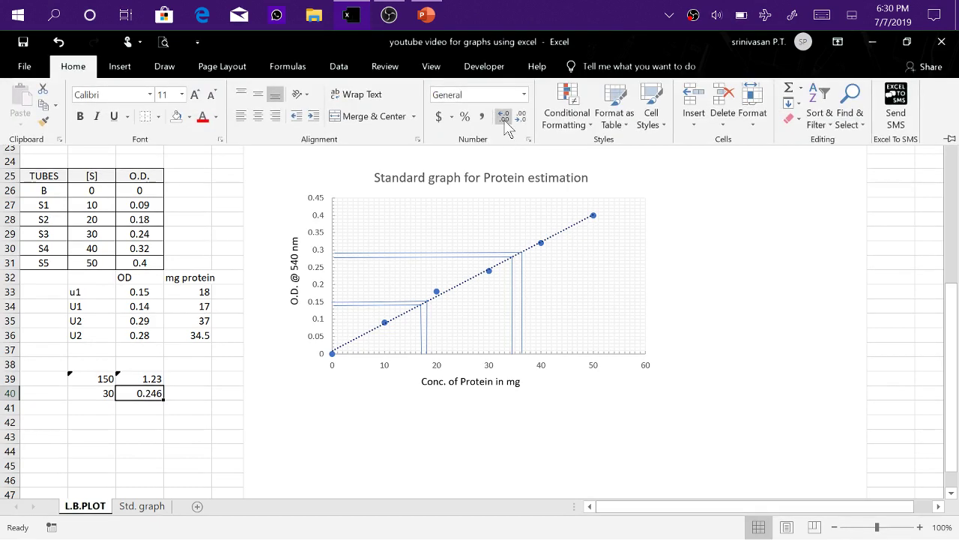
pyautogui.click(503, 118)
pyautogui.click(516, 119)
pyautogui.click(514, 120)
# - Calculate the first unknown's protein concentration in C41 with =C33/C40*30, using the standards' averages in B40 and C40
pyautogui.click(105, 395)
pyautogui.click(97, 395)
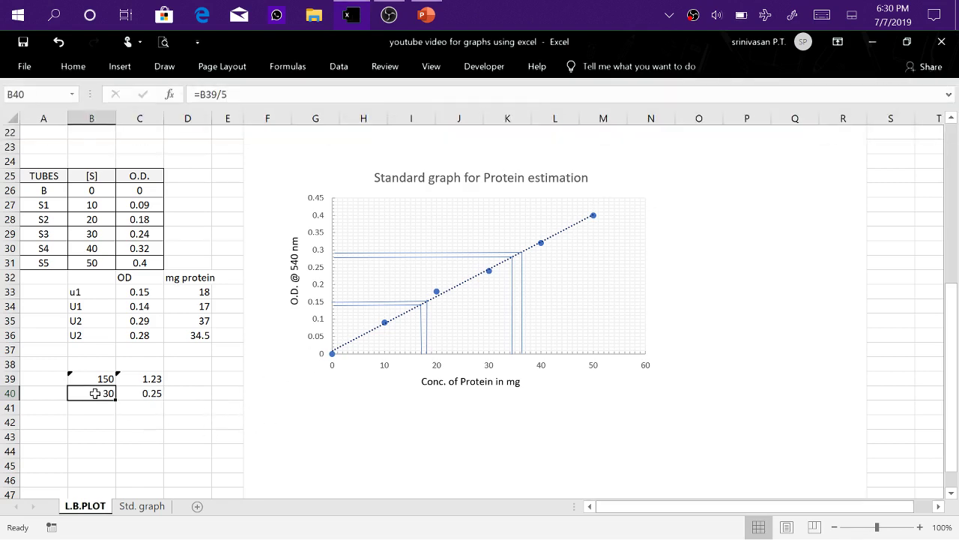
pyautogui.click(150, 394)
pyautogui.click(108, 394)
pyautogui.click(139, 409)
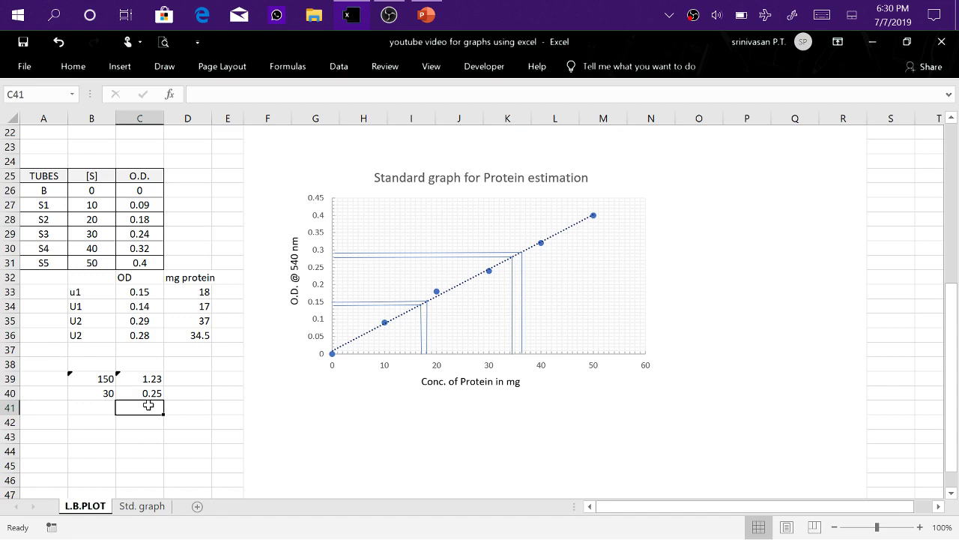
pyautogui.write('=')
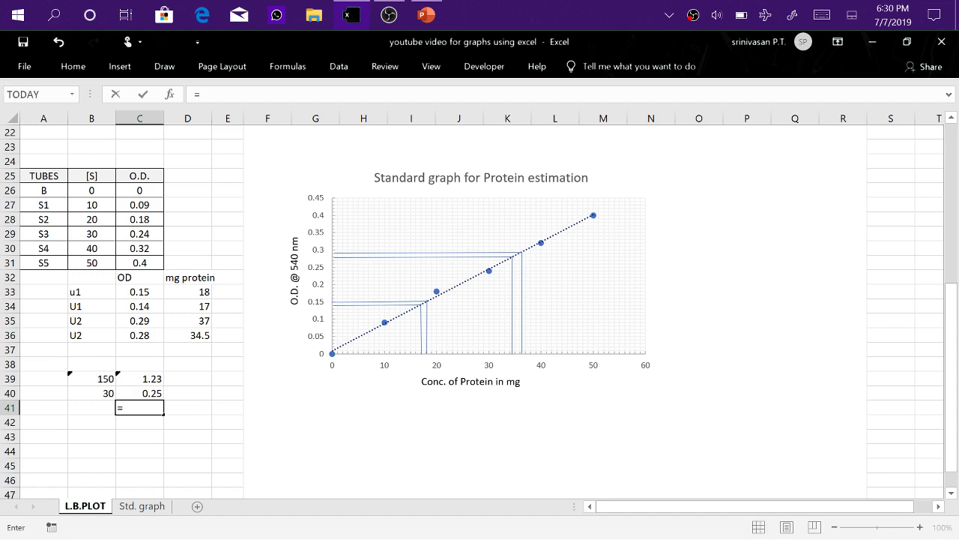
pyautogui.click(155, 292)
pyautogui.write('/')
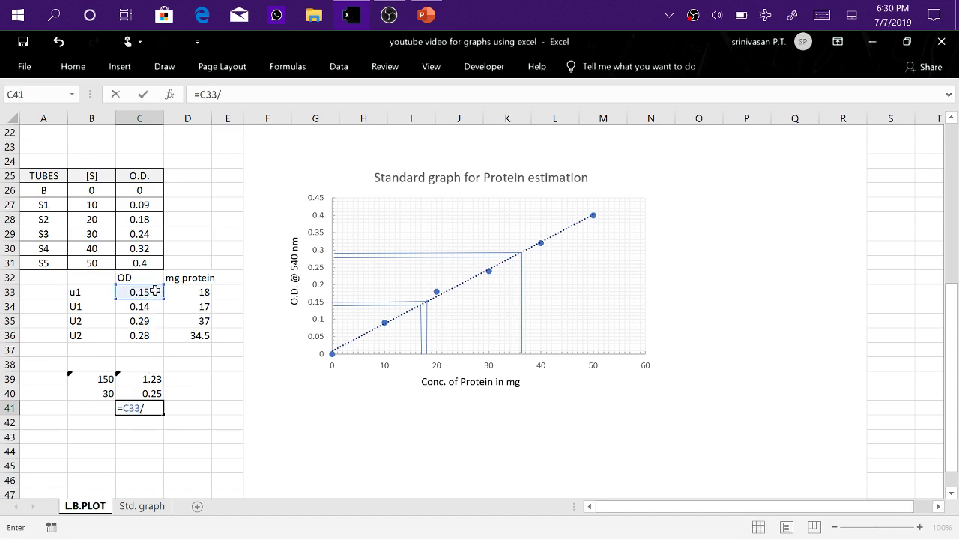
pyautogui.click(153, 392)
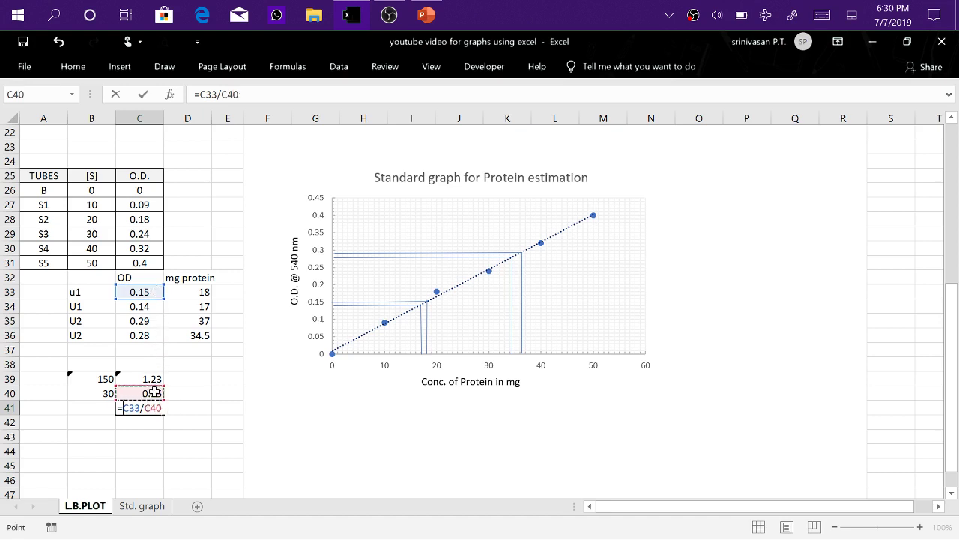
pyautogui.write('*30')
pyautogui.press('Return')
# - Format the calculated concentration in C41 to two decimal places and compare it with the graph-read value in D33
pyautogui.click(149, 407)
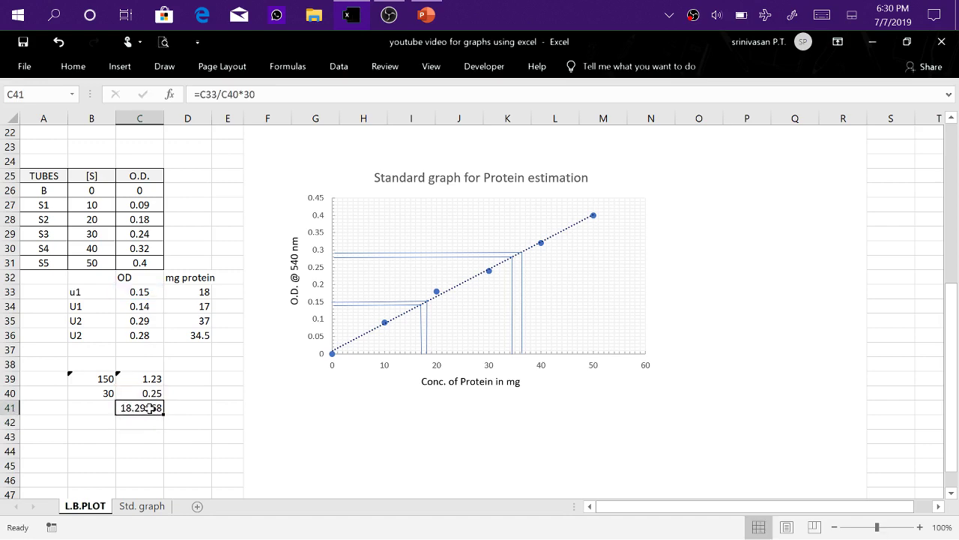
pyautogui.click(73, 66)
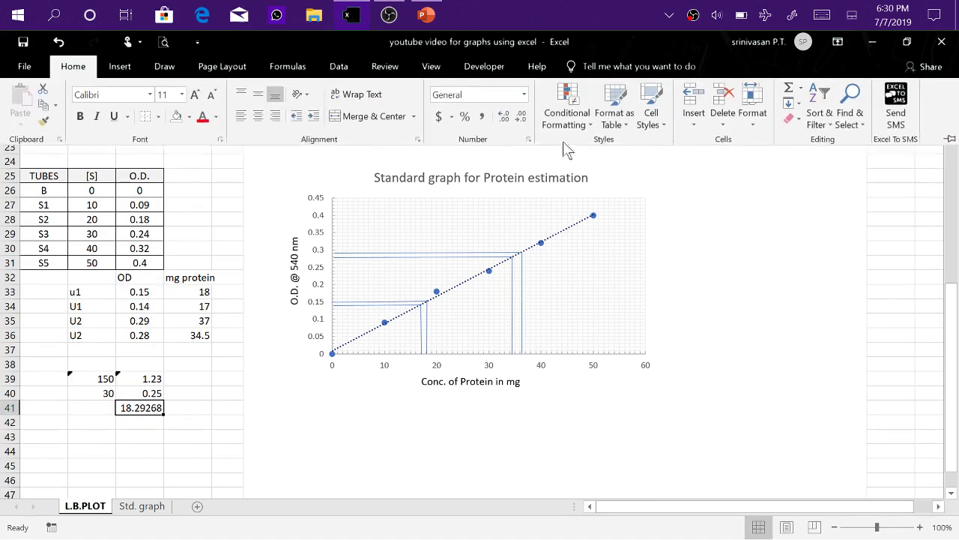
pyautogui.click(518, 120)
pyautogui.click(518, 120)
pyautogui.click(521, 120)
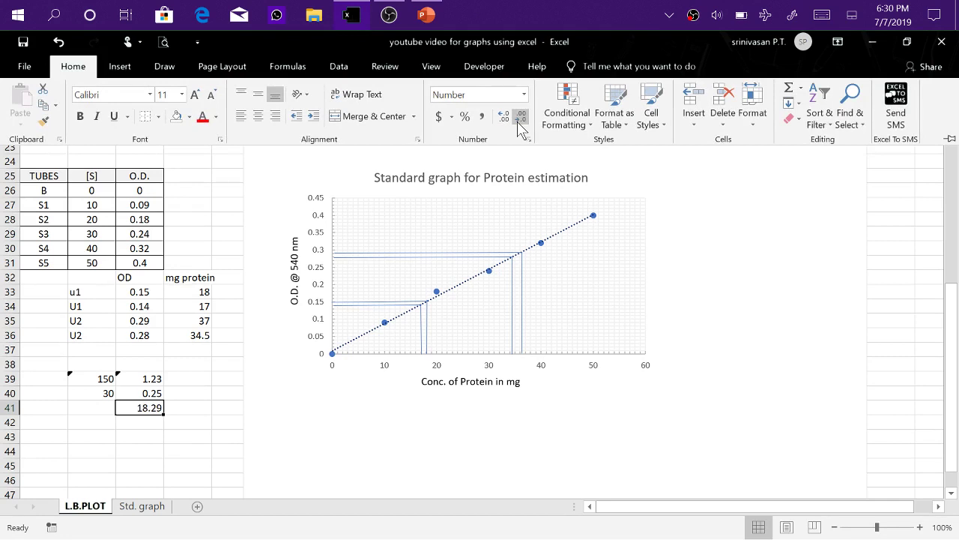
pyautogui.click(204, 296)
pyautogui.click(201, 294)
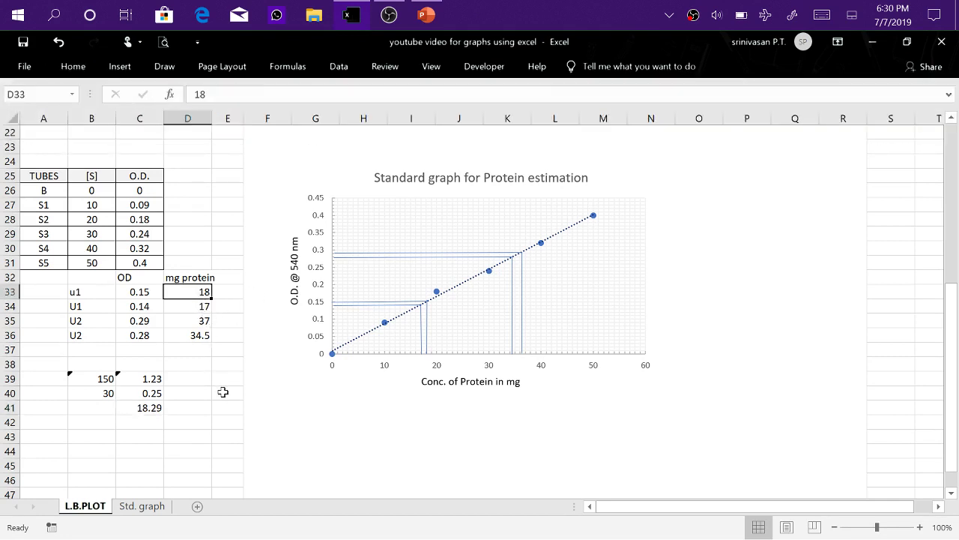
pyautogui.click(153, 408)
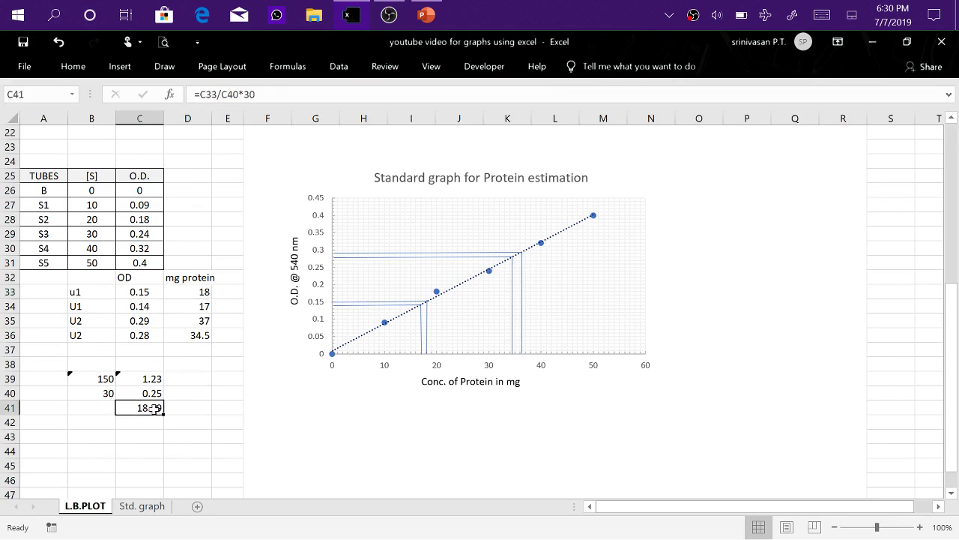
pyautogui.click(197, 296)
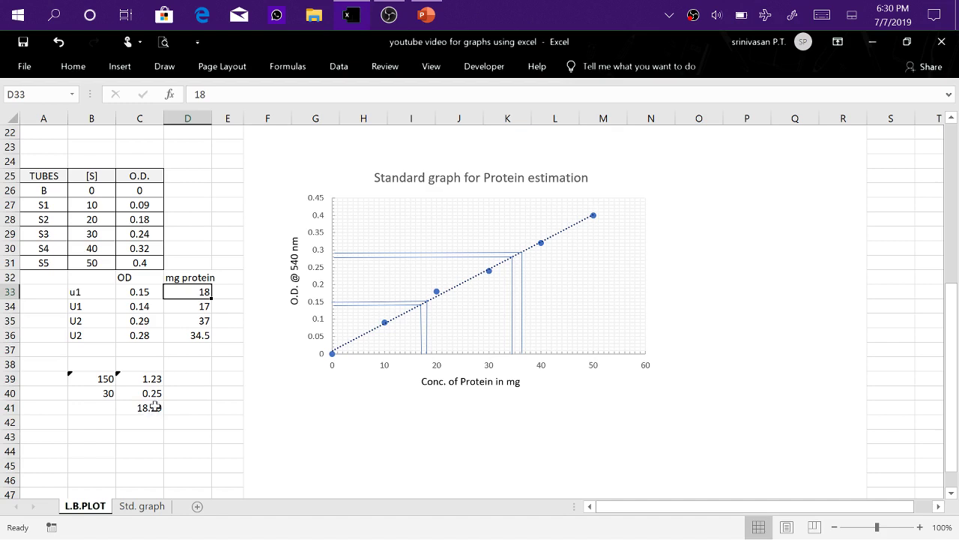
pyautogui.click(147, 307)
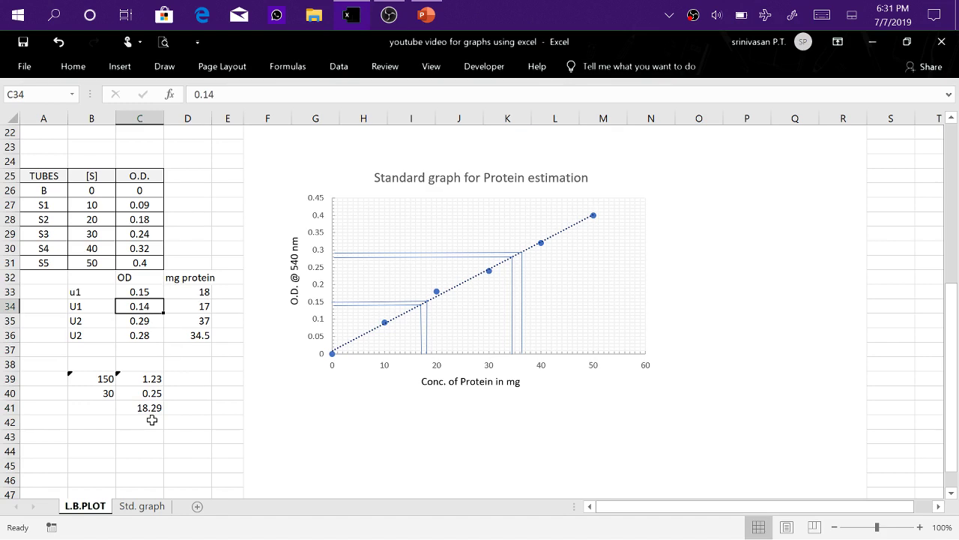
# - Give the standard graph's chart area a solid black fill
pyautogui.click(593, 289)
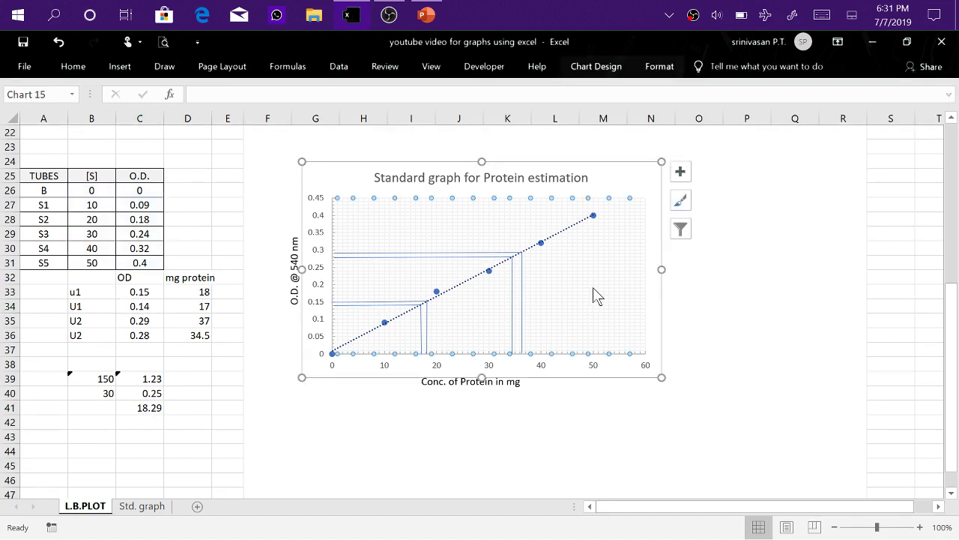
pyautogui.rightClick(597, 163)
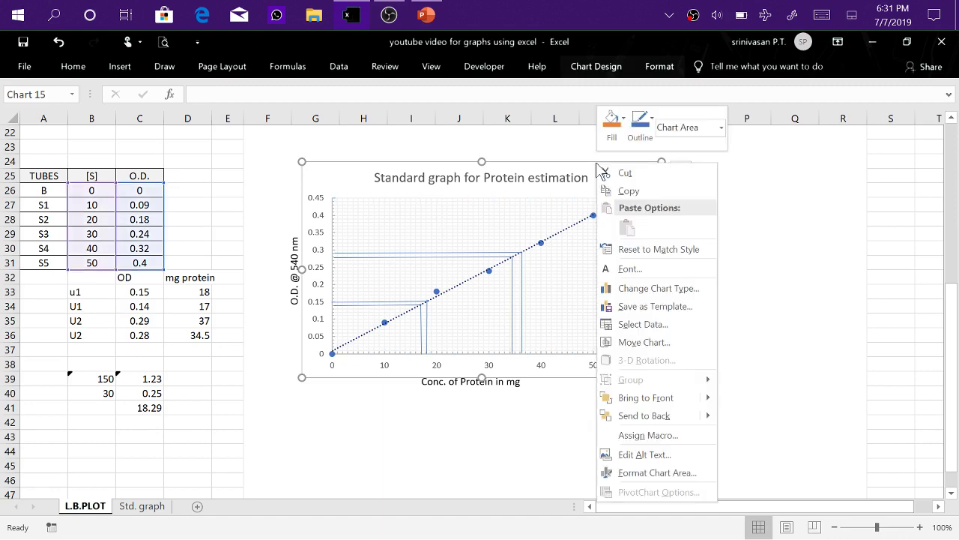
pyautogui.click(638, 474)
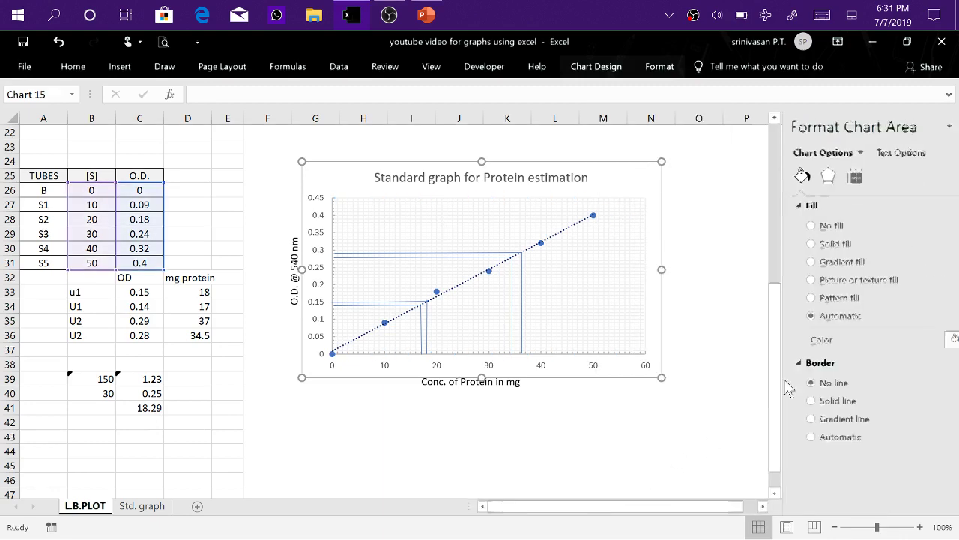
pyautogui.click(798, 243)
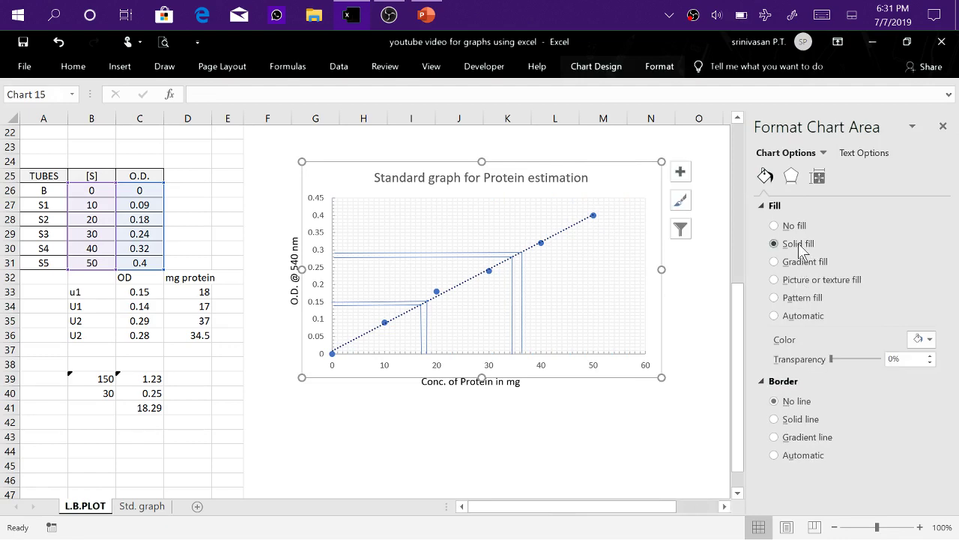
pyautogui.click(930, 341)
pyautogui.click(955, 420)
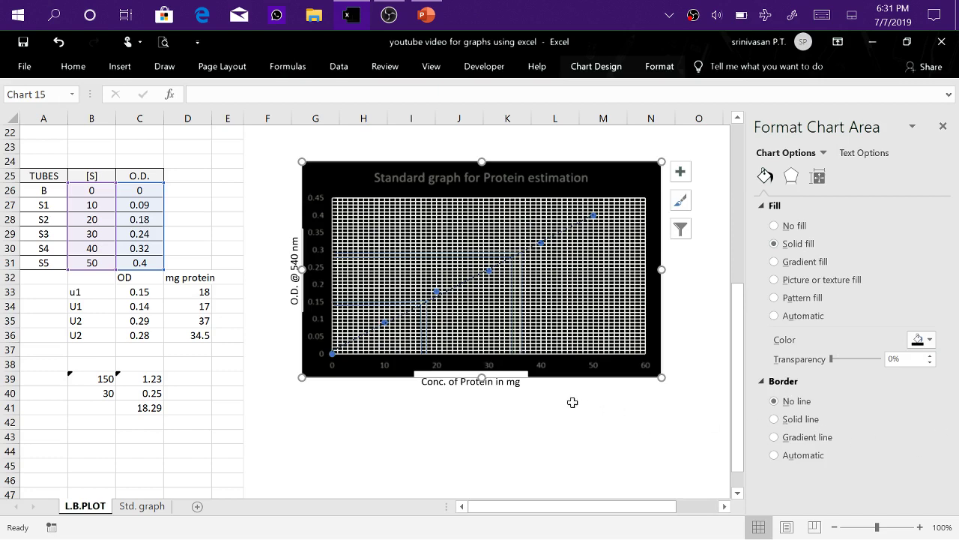
pyautogui.click(624, 431)
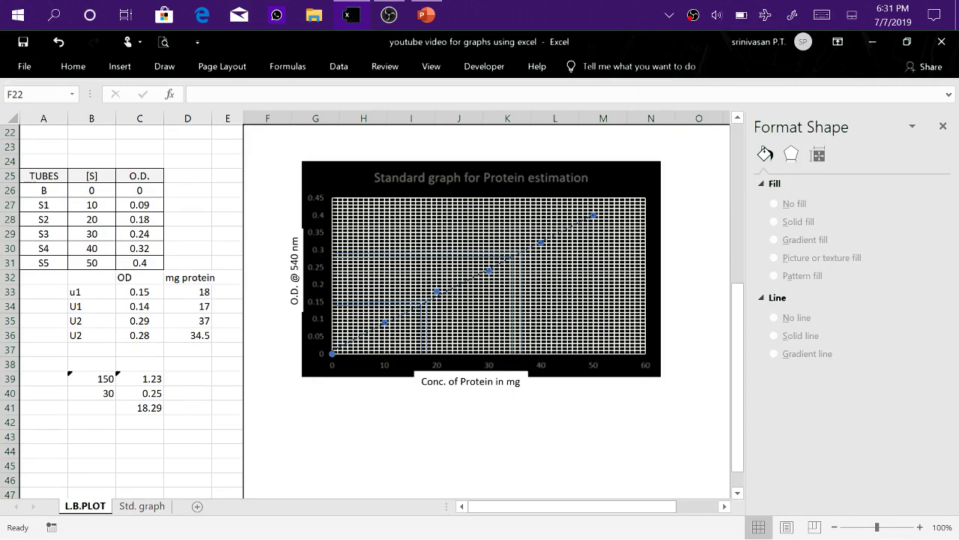
# - Nudge the "Conc. of Protein in mg" text box down, clear of the chart's filled area
pyautogui.click(479, 382)
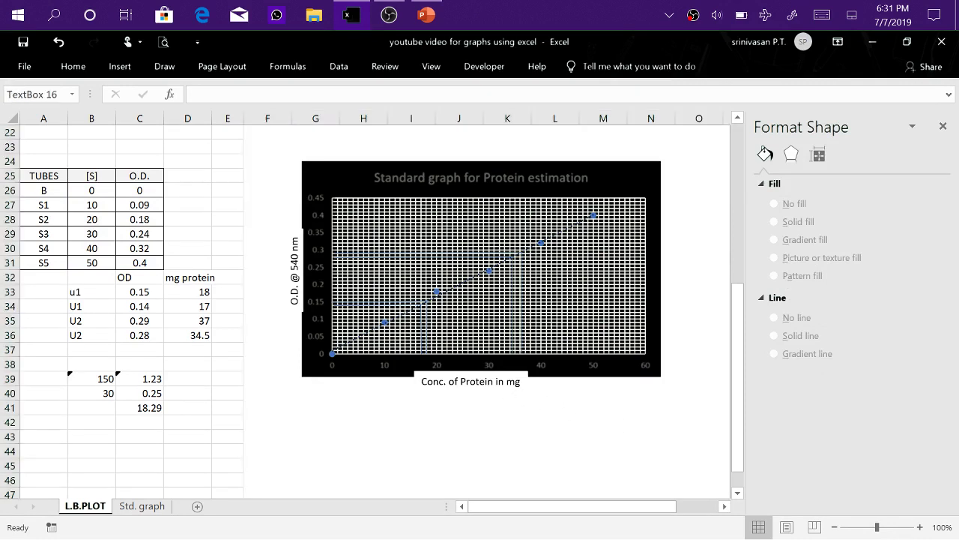
pyautogui.click(489, 392)
pyautogui.press('Down')
pyautogui.press('Down')
pyautogui.press('Down')
pyautogui.press('Down')
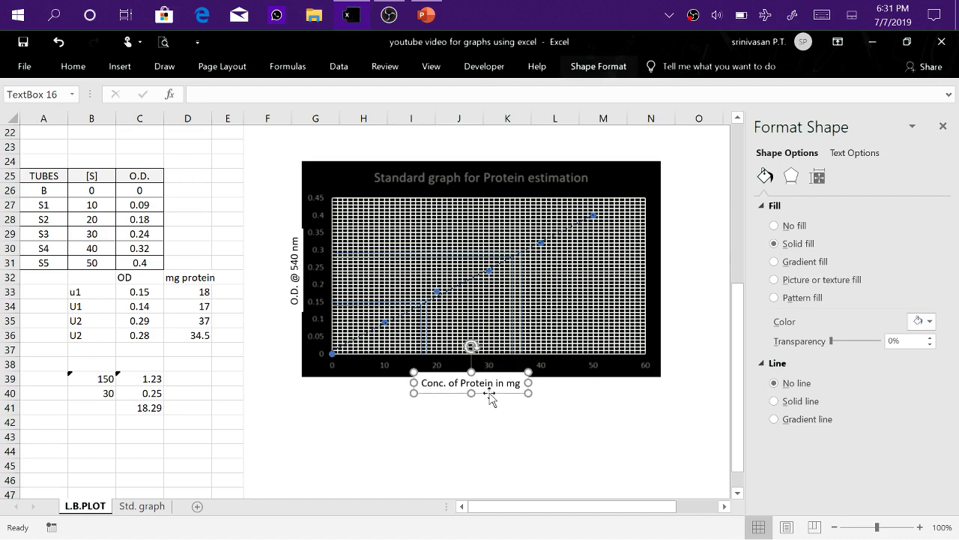
pyautogui.press('Up')
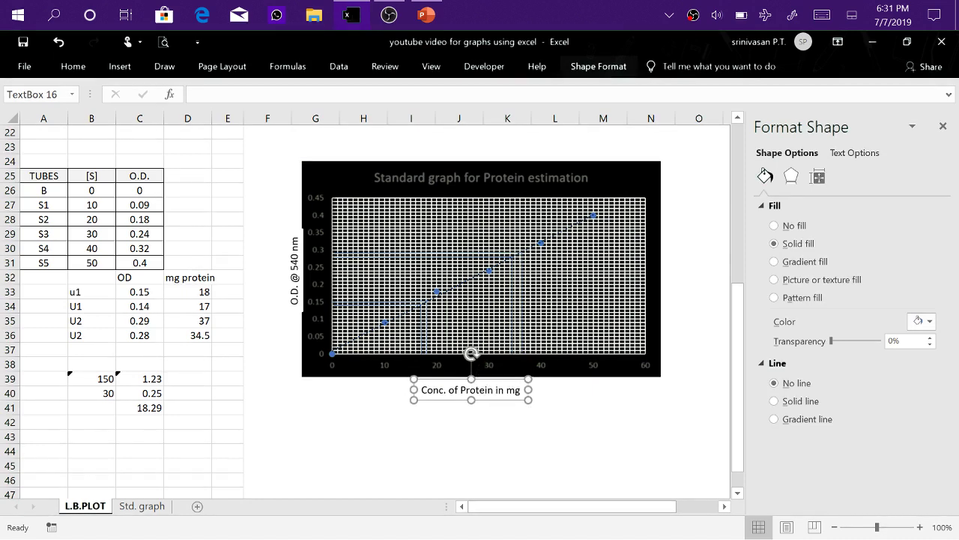
# - Nudge the "O.D. @ 540 nm" text box left, clear of the chart's filled area, and deselect it
pyautogui.click(285, 279)
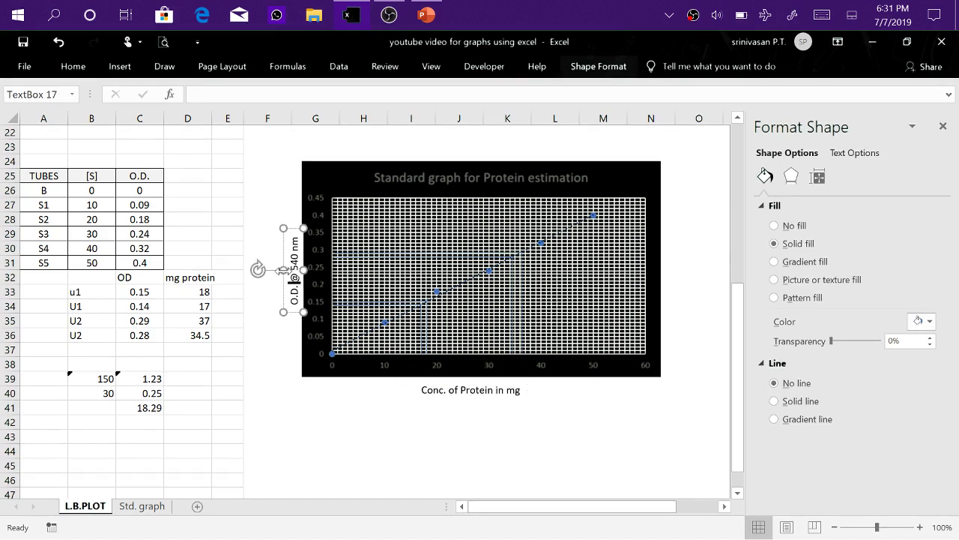
pyautogui.press('Left')
pyautogui.press('Left')
pyautogui.press('Left')
pyautogui.press('Left')
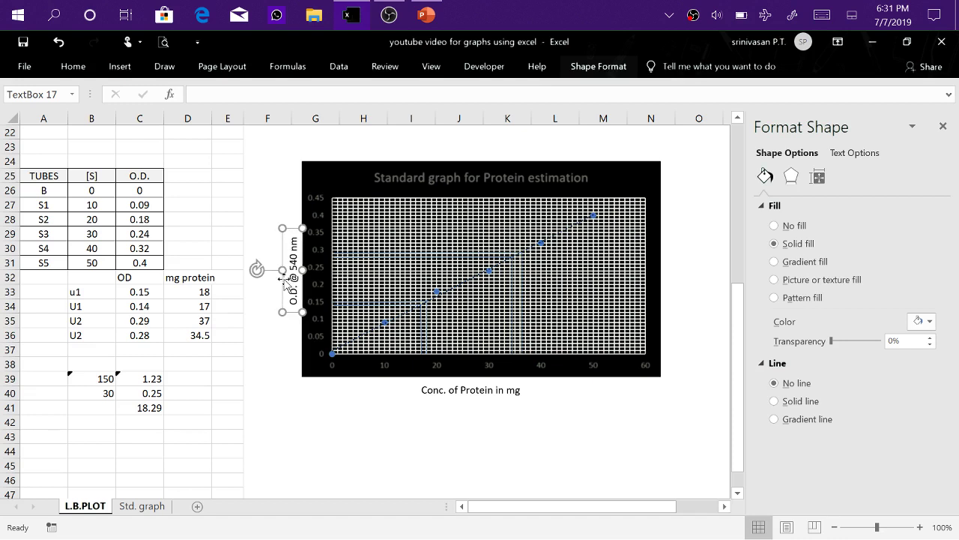
pyautogui.press('Escape')
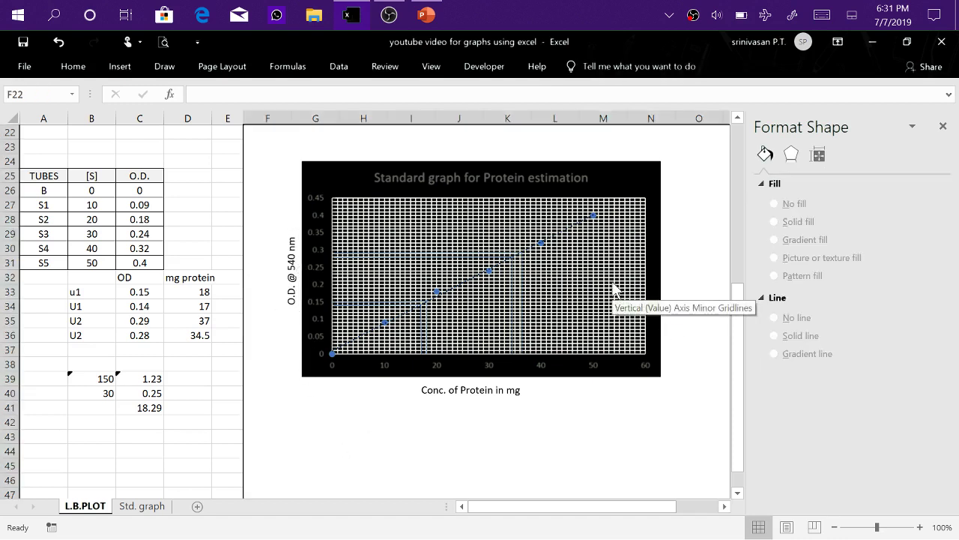
# - Undo the moves of both axis labels and the chart area's black fill
pyautogui.hotkey('ctrl', 'z')
pyautogui.hotkey('ctrl', 'z')
pyautogui.hotkey('ctrl', 'z')
pyautogui.hotkey('ctrl', 'z')
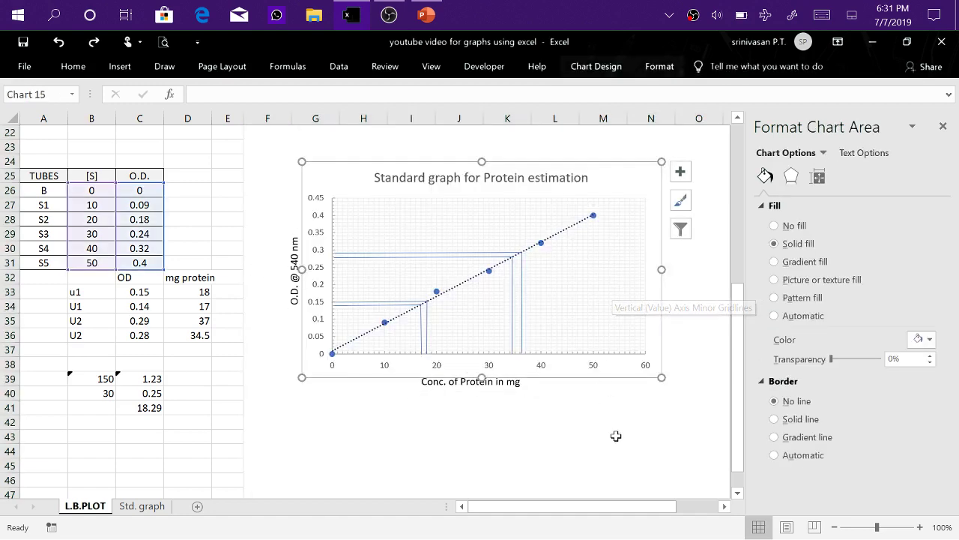
pyautogui.press('Escape')
# - Delete the vertical and horizontal minor gridlines from the standard graph, undoing any deletion of the chart itself
pyautogui.click(609, 324)
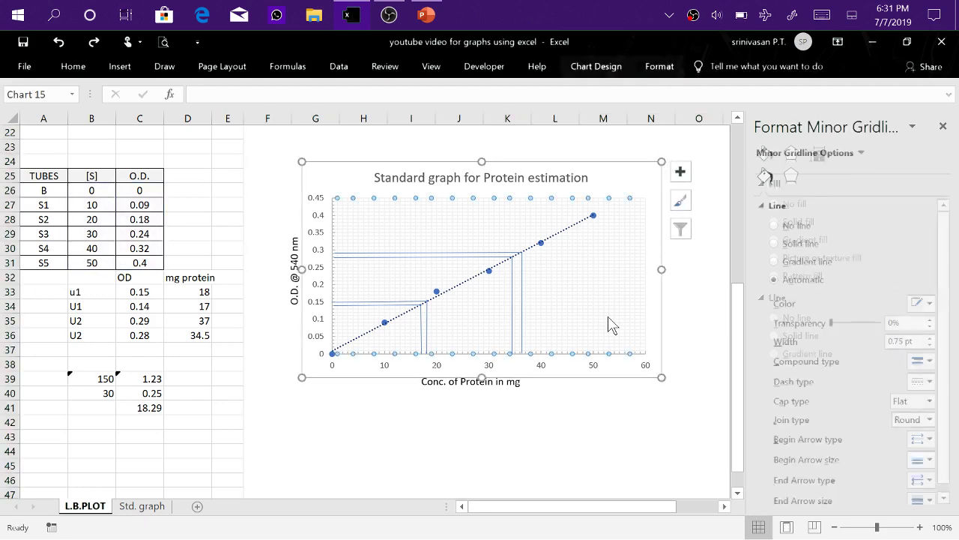
pyautogui.press('Delete')
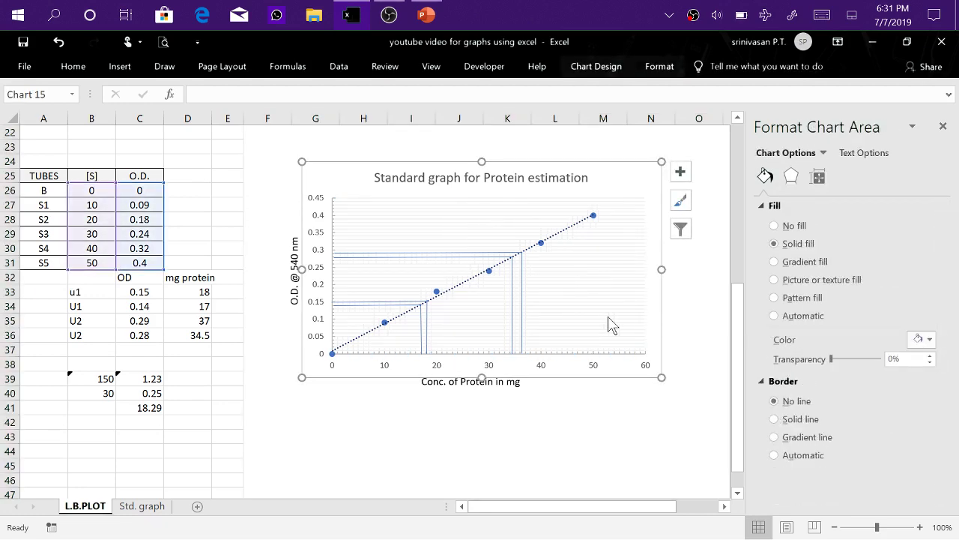
pyautogui.click(609, 324)
pyautogui.press('Delete')
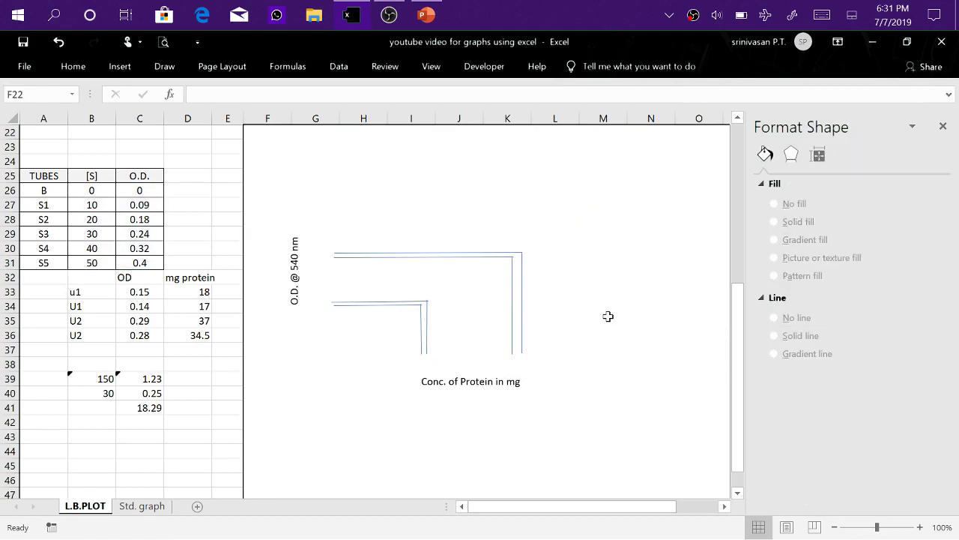
pyautogui.hotkey('ctrl', 'z')
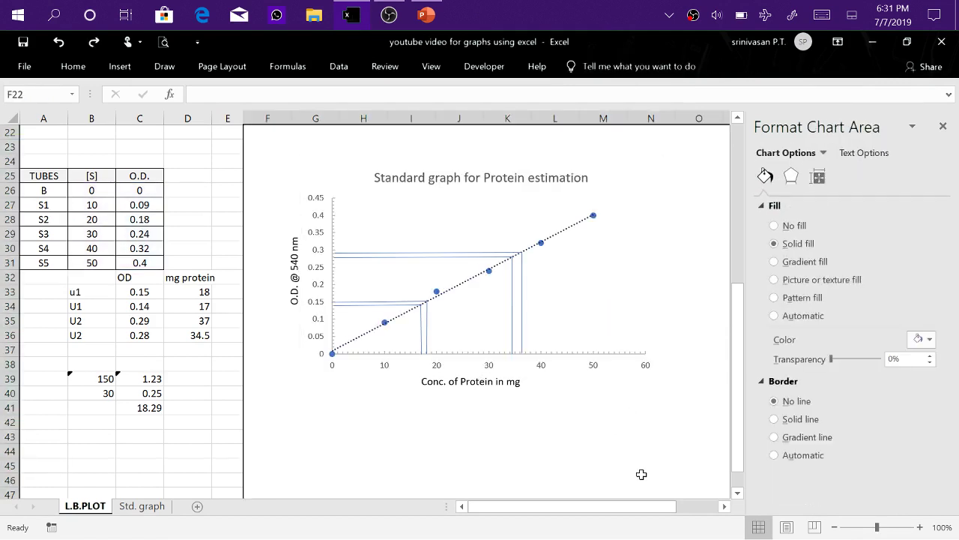